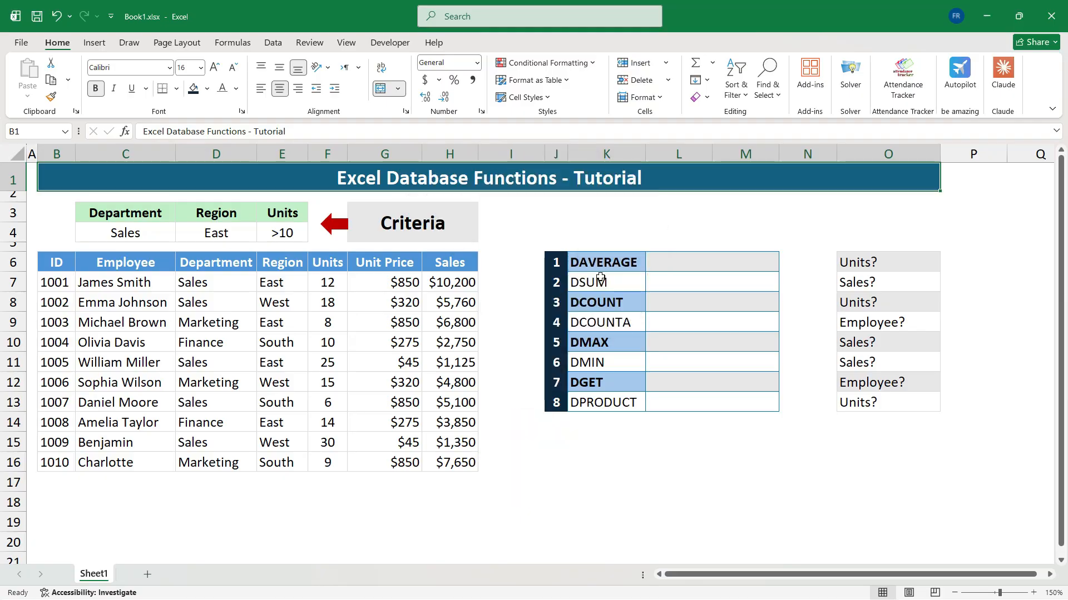
Go through the list of database function names in column K, from DAVERAGE down to DPRODUCT
{"action": "left_click", "coordinate": [600, 277]}
{"action": "left_click", "coordinate": [627, 286]}
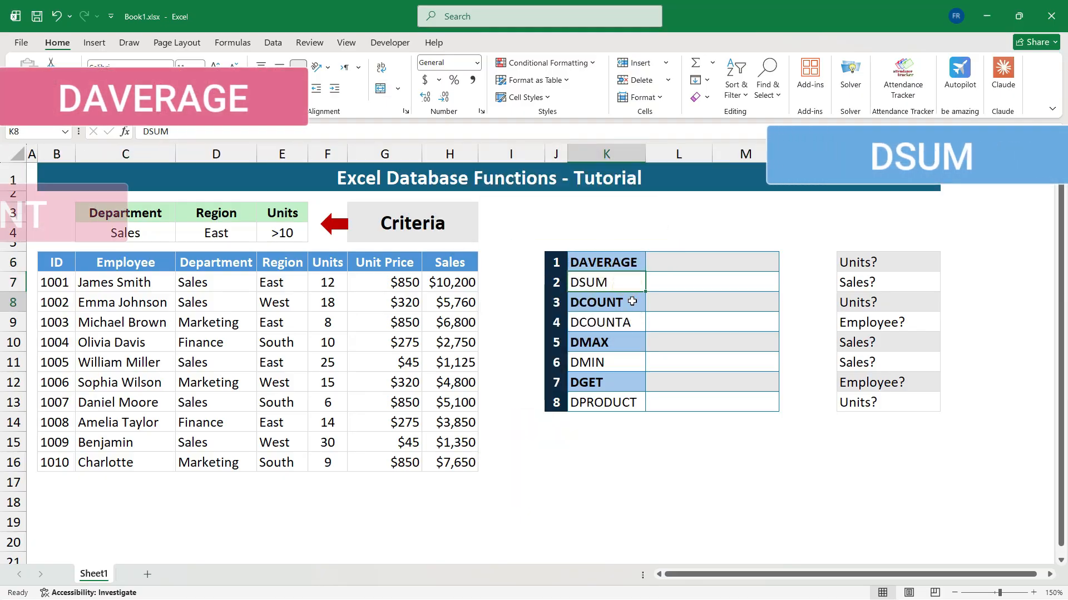
{"action": "left_click", "coordinate": [630, 303]}
{"action": "left_click", "coordinate": [636, 324]}
{"action": "left_click", "coordinate": [635, 344]}
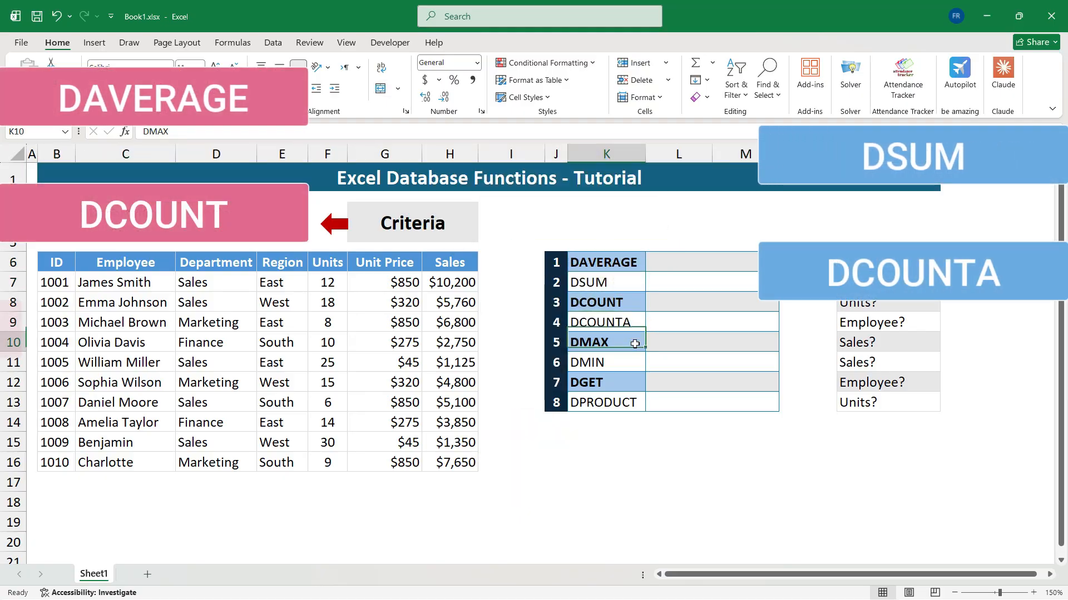
{"action": "left_click", "coordinate": [631, 364]}
{"action": "left_click", "coordinate": [634, 384]}
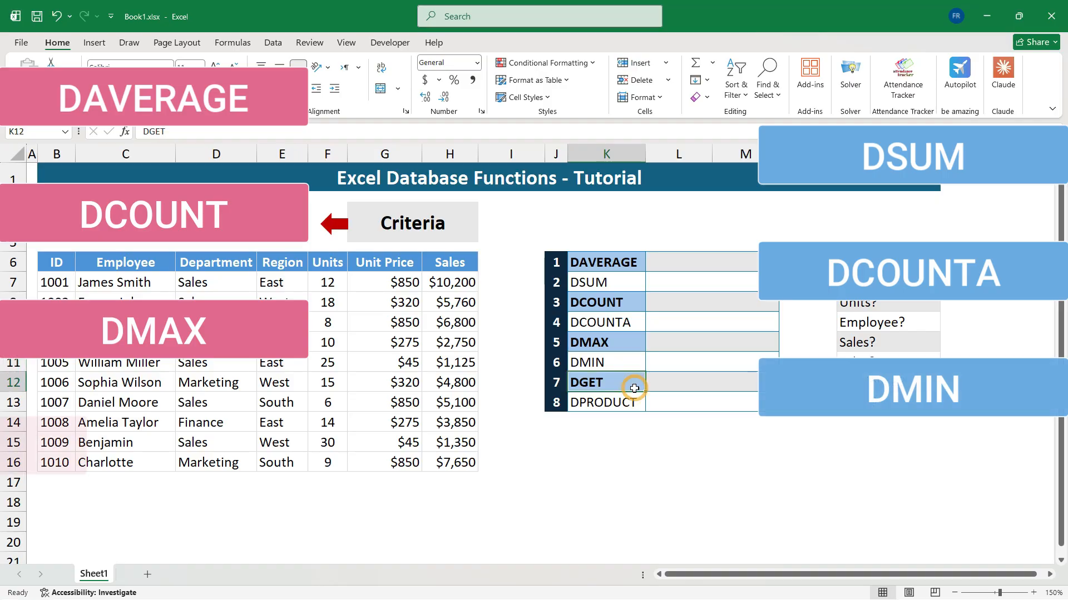
{"action": "left_click", "coordinate": [637, 403]}
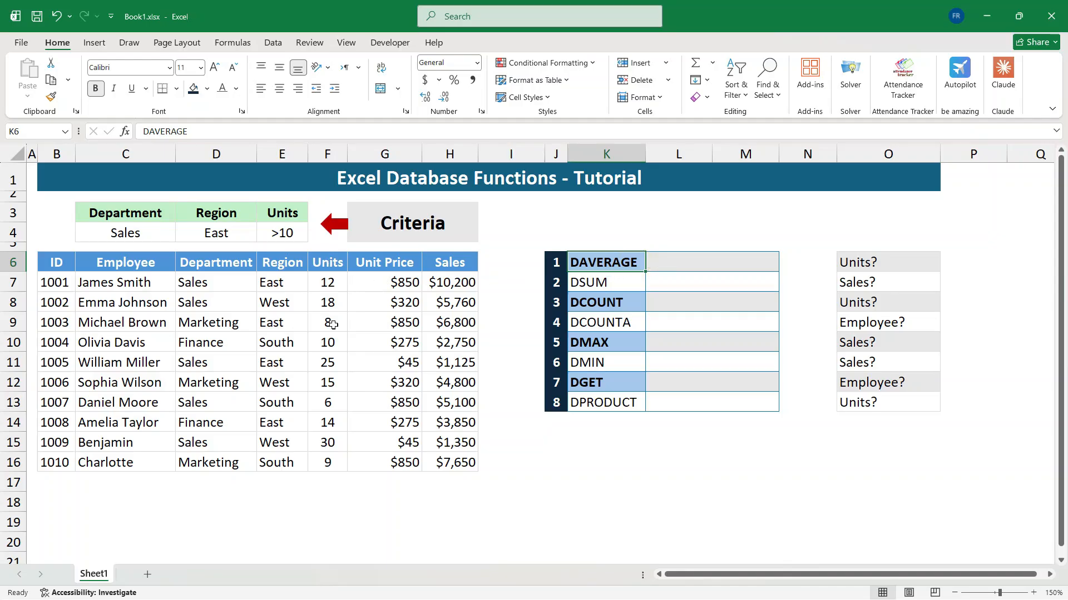
Enter a DAVERAGE formula in L6 for the "units" field, with B6:H16 as the database and C3:E4 as the criteria
{"action": "left_click_drag", "start_coordinate": [328, 463], "coordinate": [328, 280]}
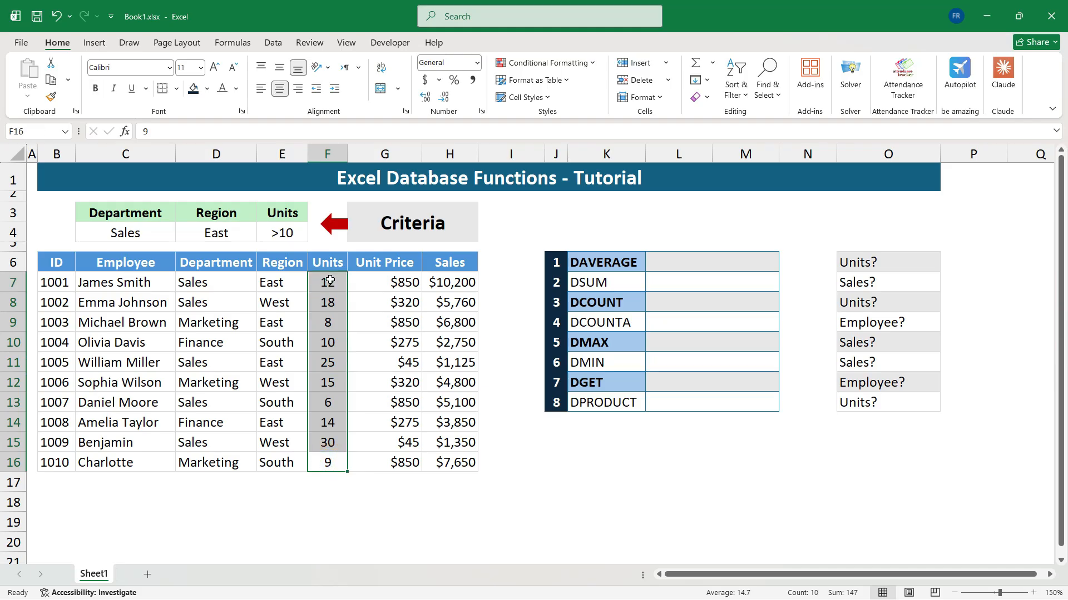
{"action": "left_click", "coordinate": [329, 280]}
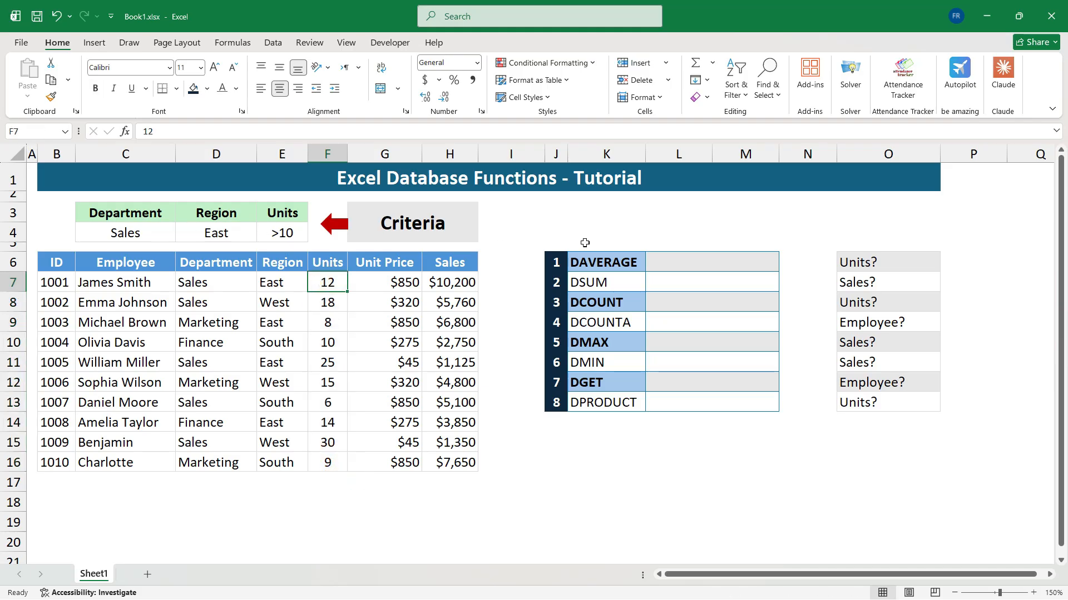
{"action": "left_click", "coordinate": [654, 258]}
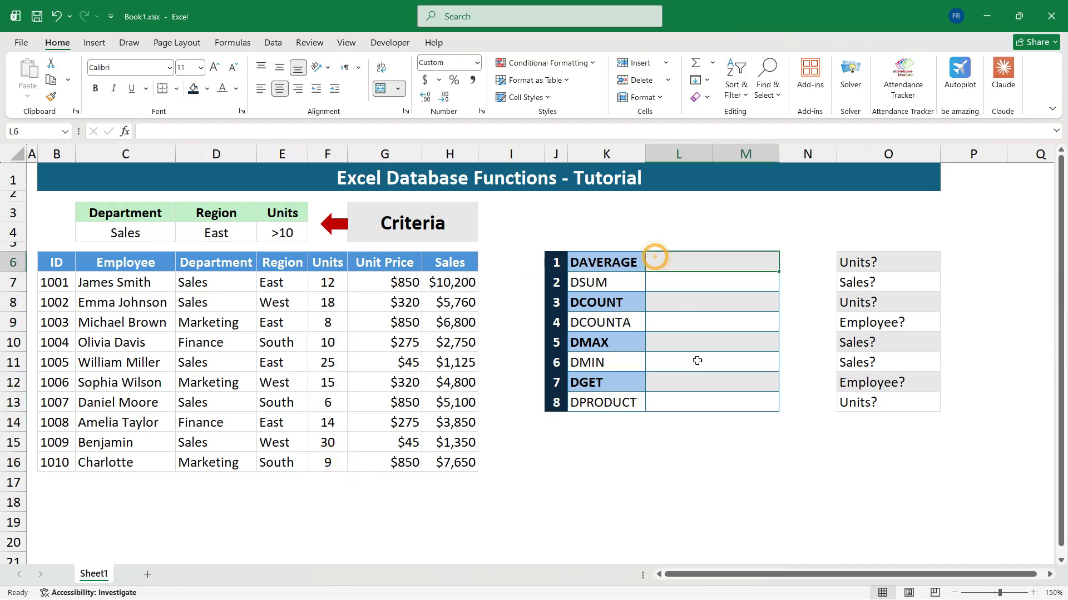
{"action": "type", "text": "="}
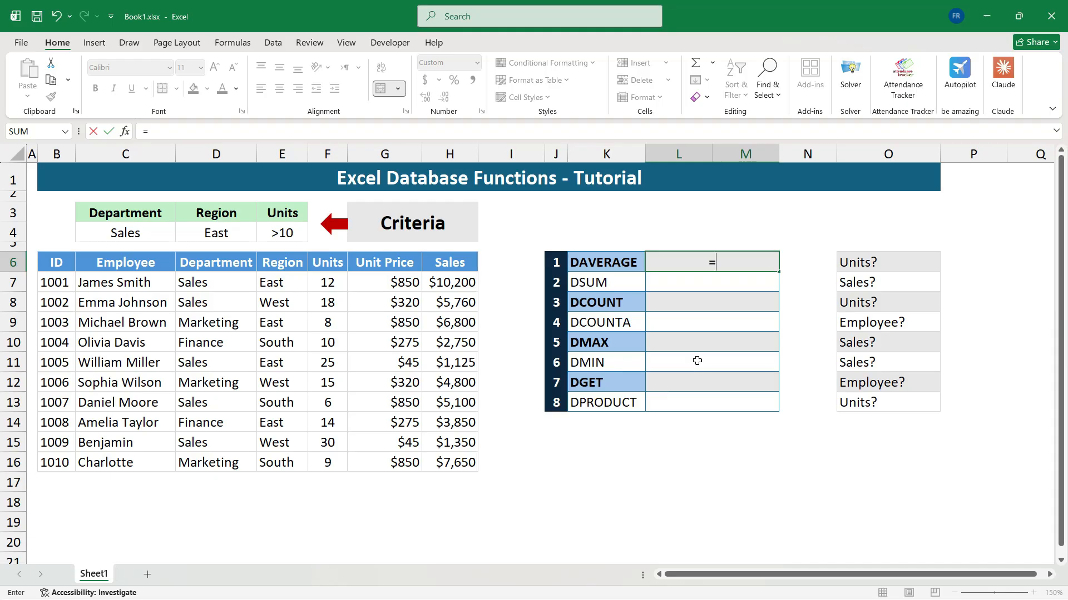
{"action": "type", "text": "DAVER"}
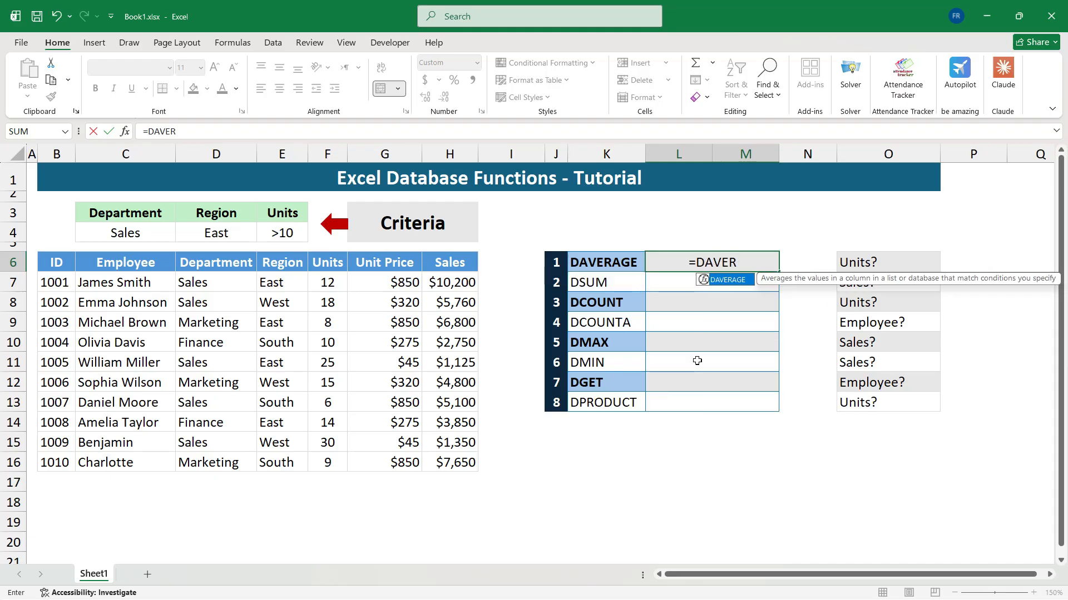
{"action": "type", "text": "AGE("}
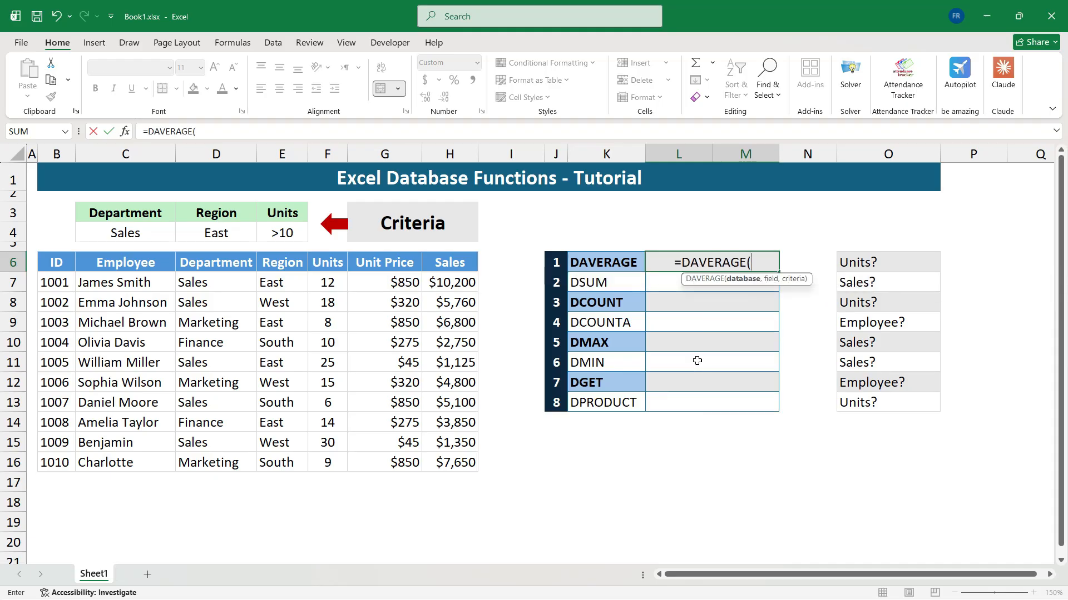
{"action": "left_click_drag", "start_coordinate": [56, 261], "coordinate": [448, 462]}
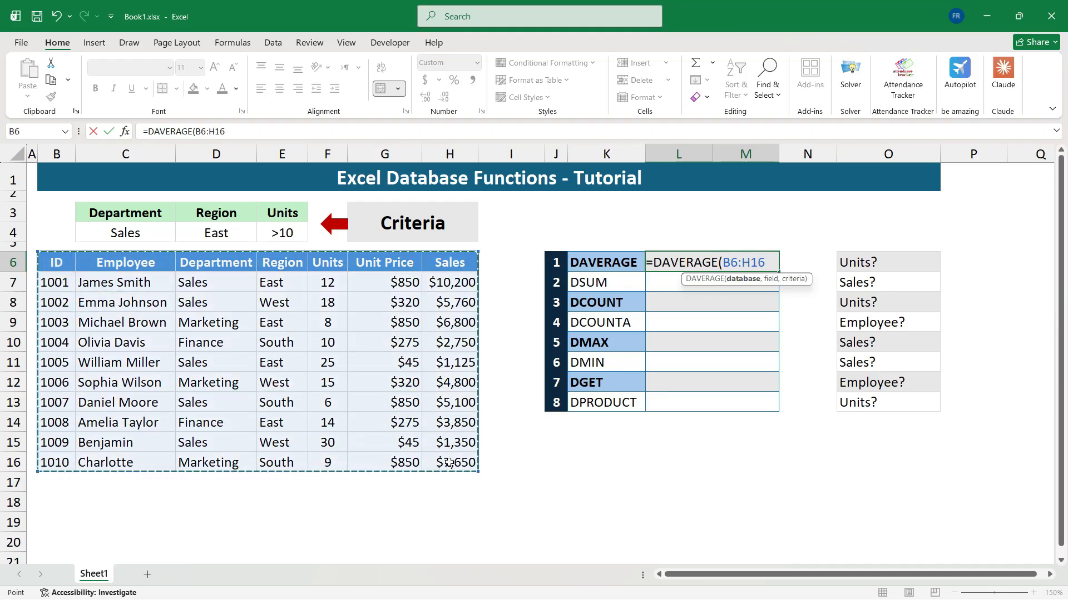
{"action": "type", "text": ",\"units"}
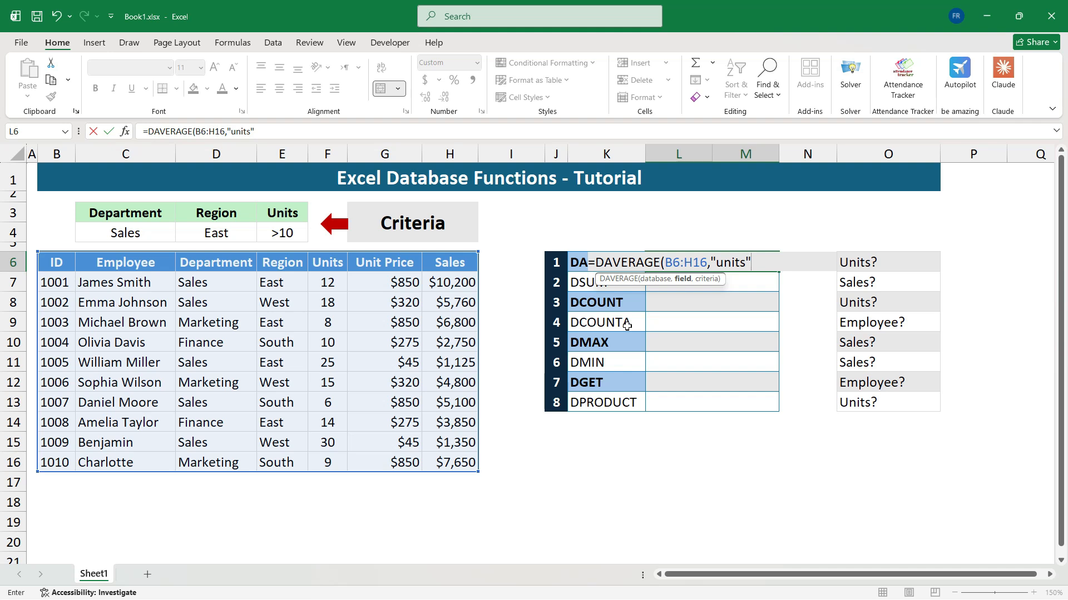
{"action": "type", "text": ","}
{"action": "left_click_drag", "start_coordinate": [137, 217], "coordinate": [264, 234]}
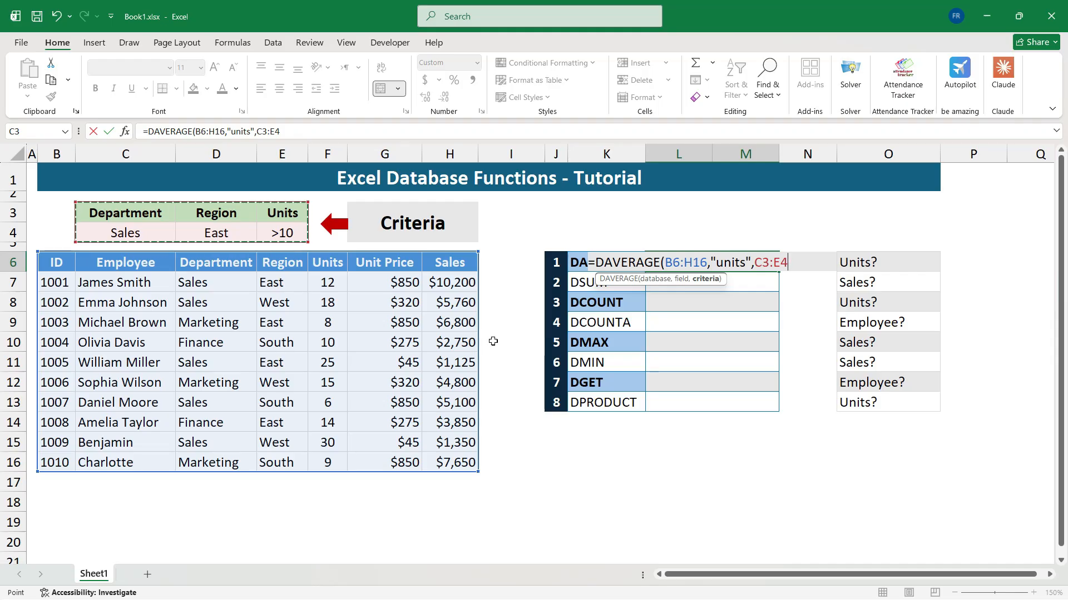
{"action": "key", "text": "Return"}
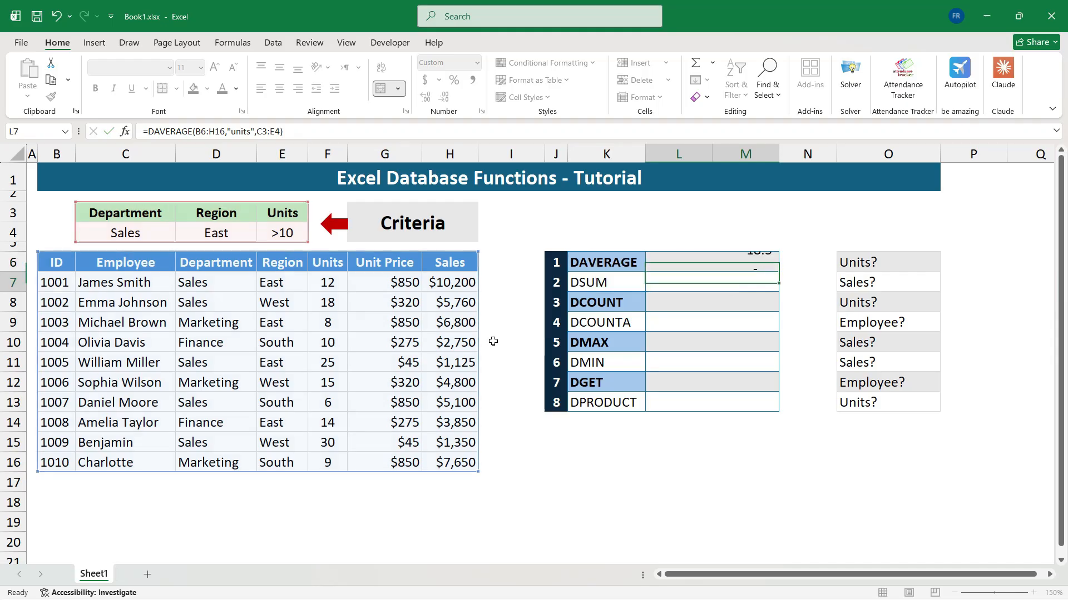
{"action": "left_click", "coordinate": [717, 264]}
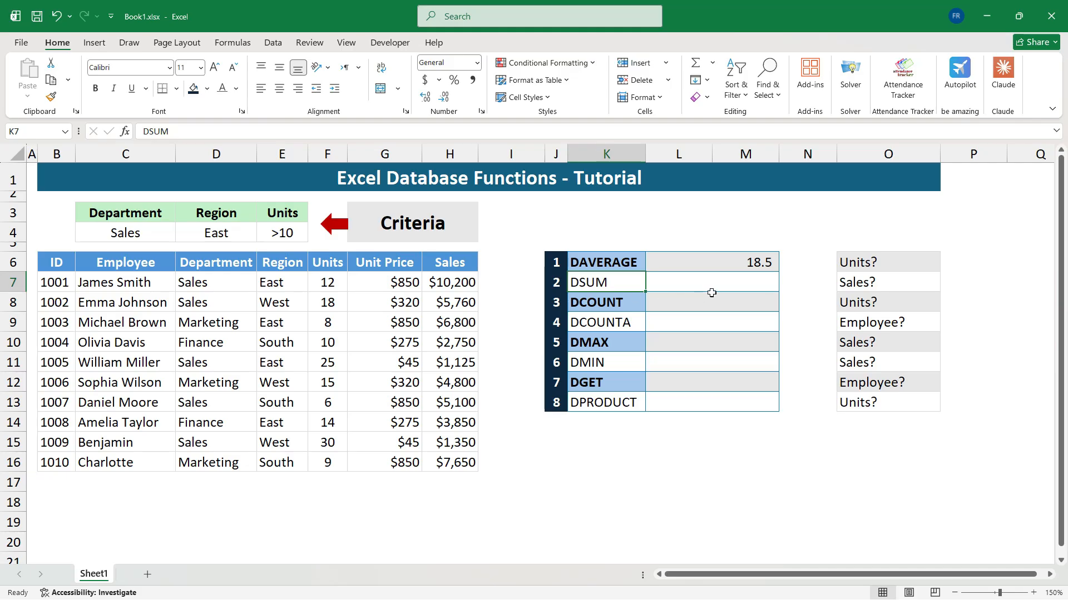
Enter a DSUM formula in L7 for the "Sales" field, using database B6:H16 and criteria C3:E4
{"action": "left_click", "coordinate": [725, 285]}
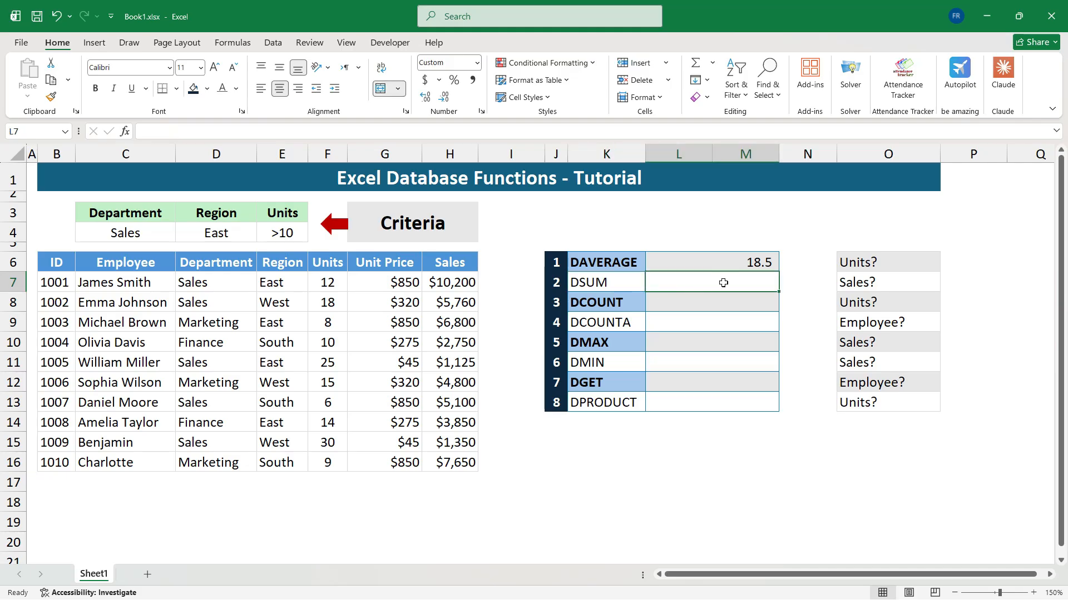
{"action": "type", "text": "="}
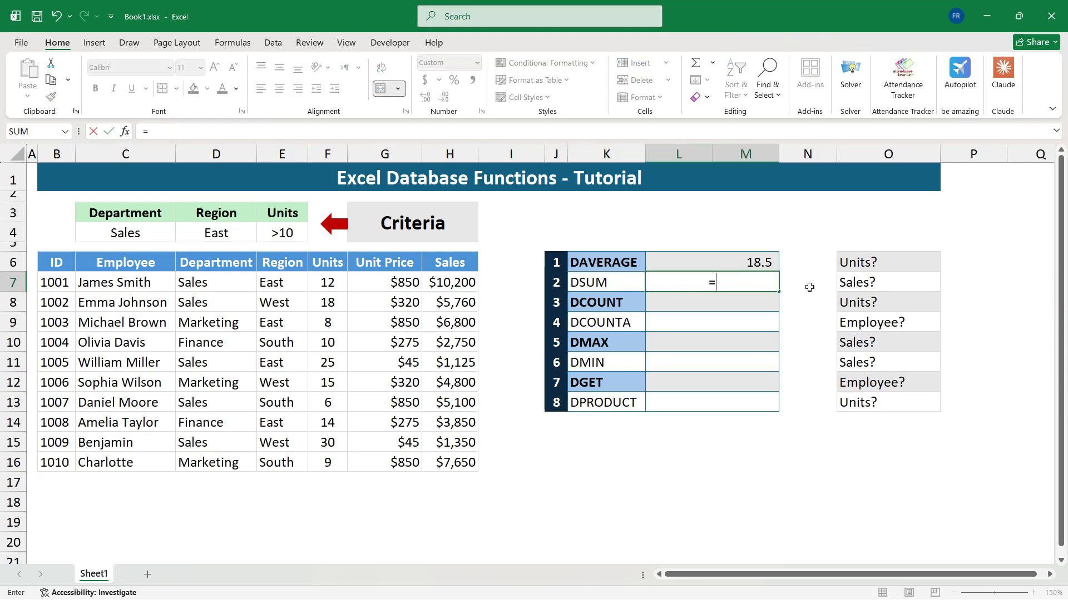
{"action": "type", "text": "DSUM"}
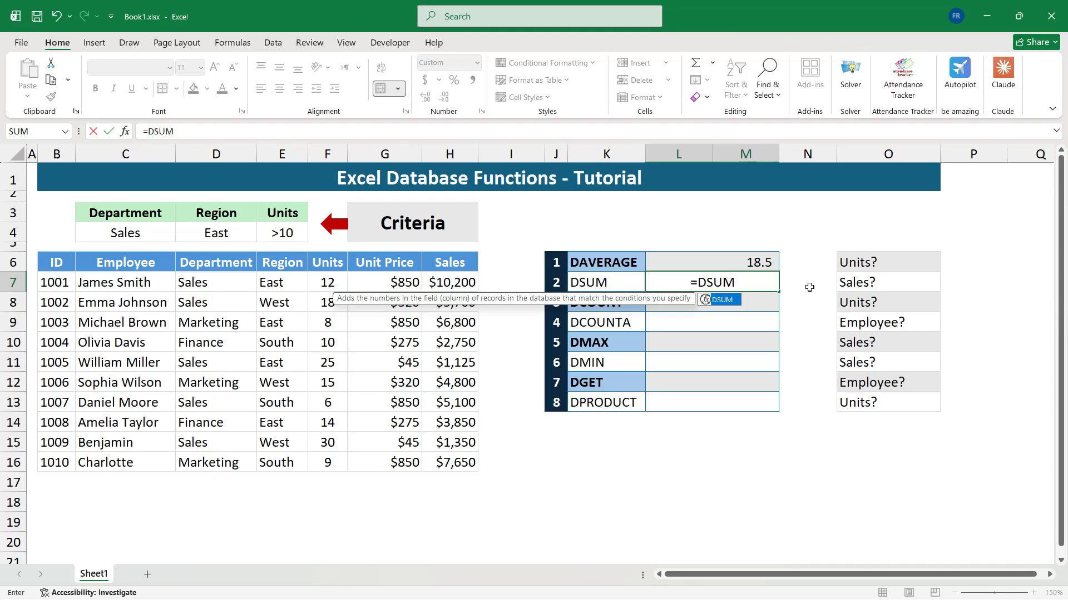
{"action": "type", "text": "("}
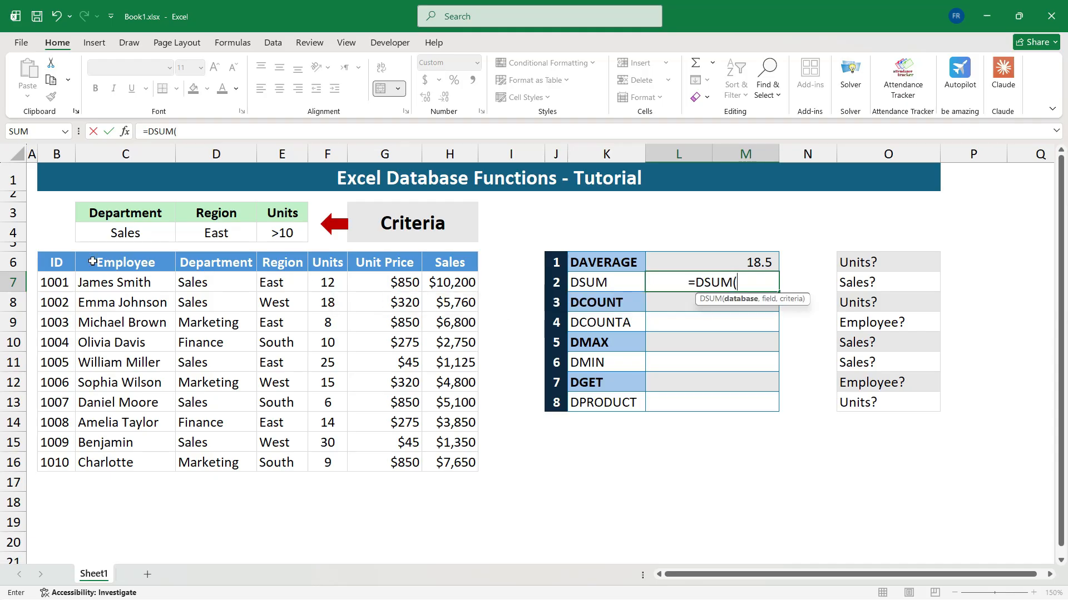
{"action": "left_click_drag", "start_coordinate": [61, 262], "coordinate": [461, 461]}
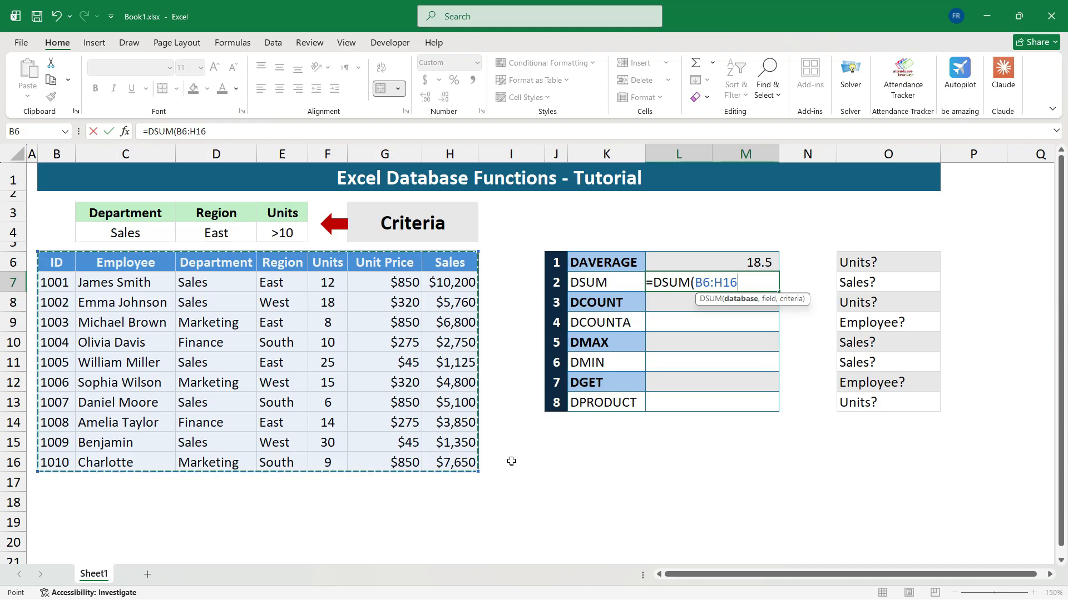
{"action": "type", "text": ",\"S"}
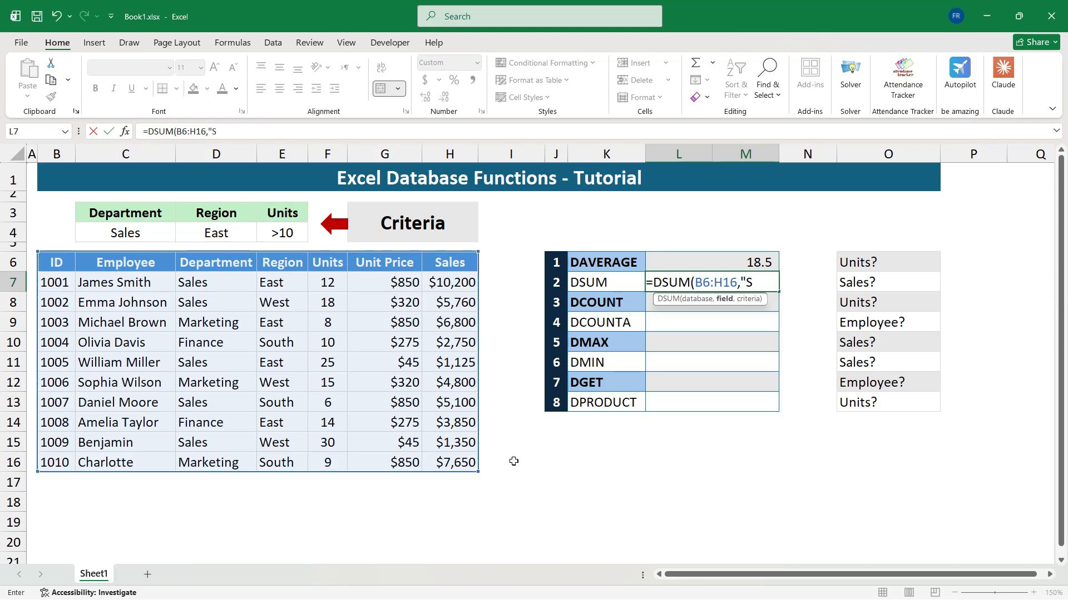
{"action": "type", "text": "ales\""}
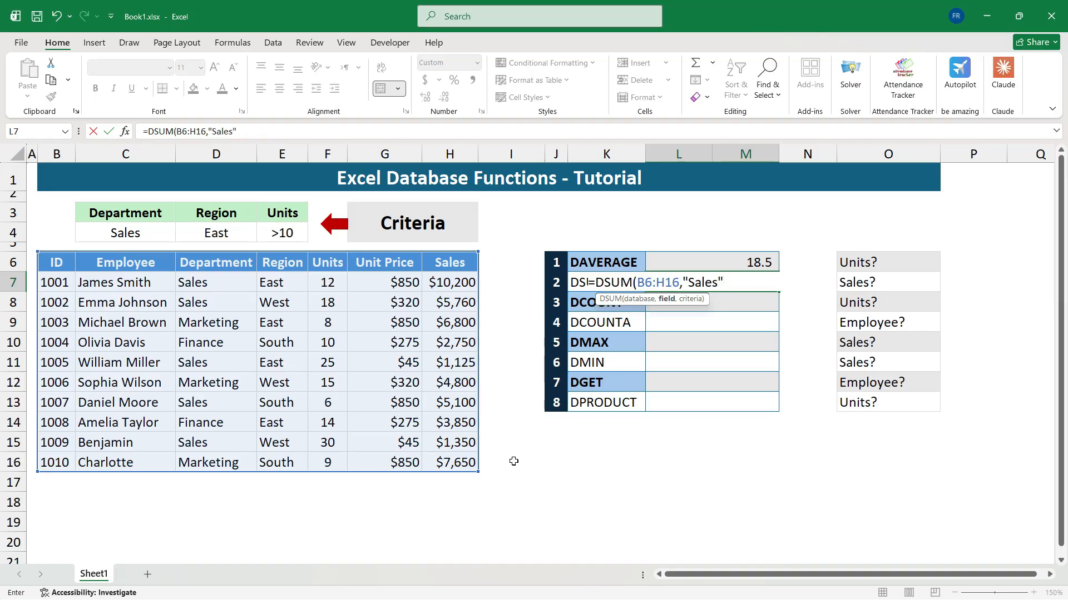
{"action": "type", "text": ","}
{"action": "left_click_drag", "start_coordinate": [141, 213], "coordinate": [271, 228]}
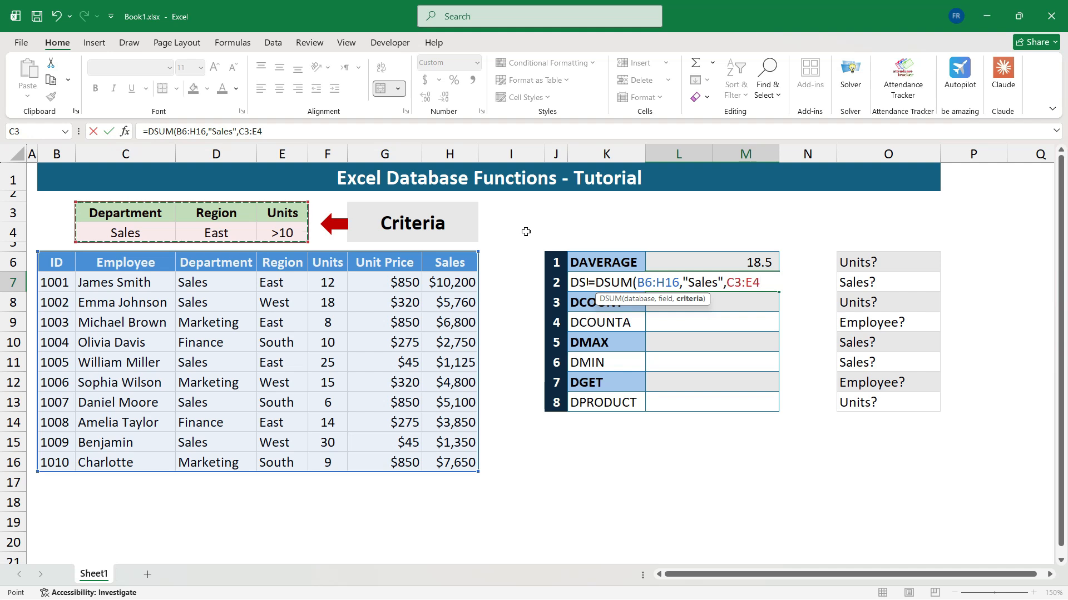
{"action": "type", "text": ")"}
{"action": "key", "text": "Return"}
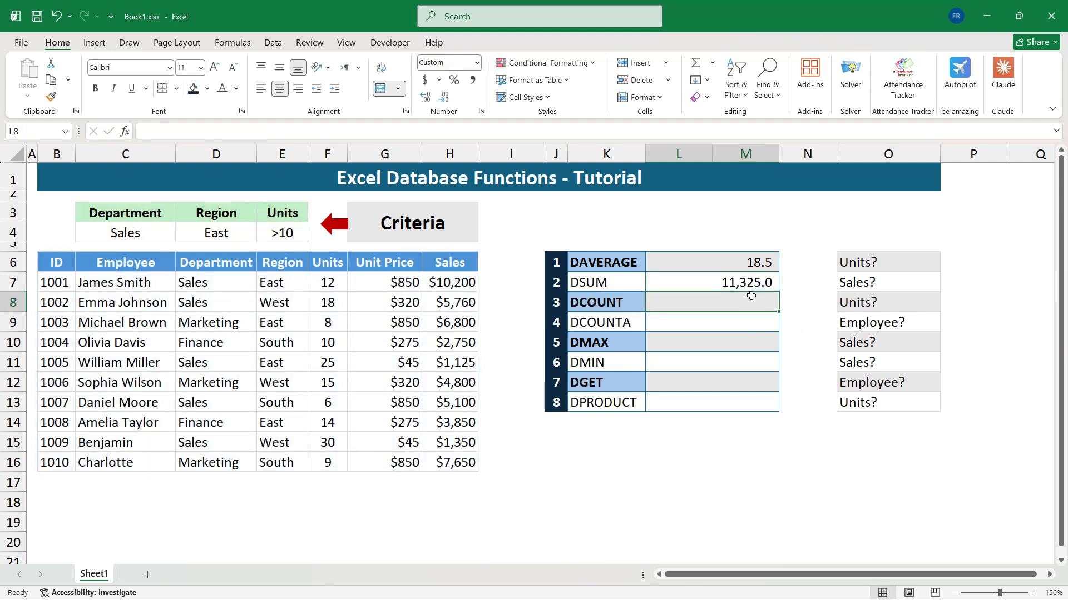
{"action": "key", "text": "Up"}
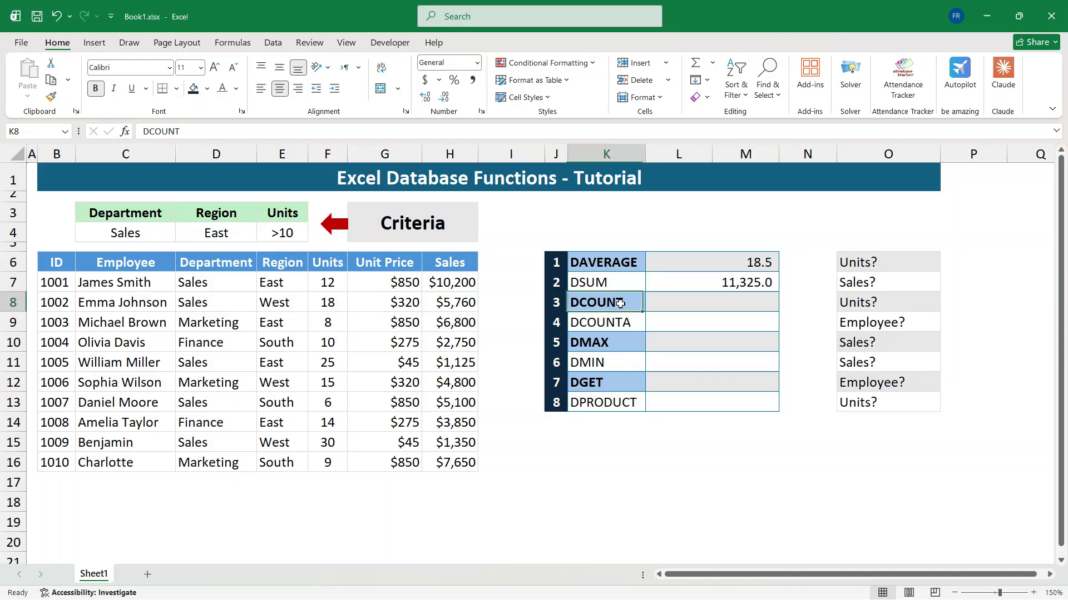
Enter a DCOUNT formula in L8 that counts the "units" field of B6:H16 by the criteria in C3:E4
{"action": "left_click", "coordinate": [620, 303]}
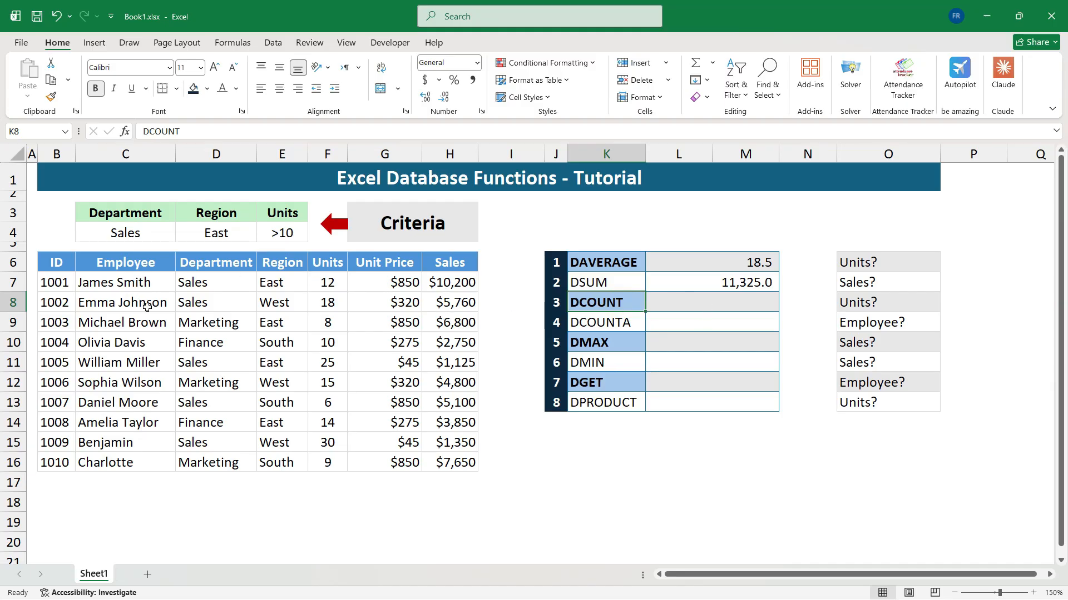
{"action": "left_click", "coordinate": [660, 303]}
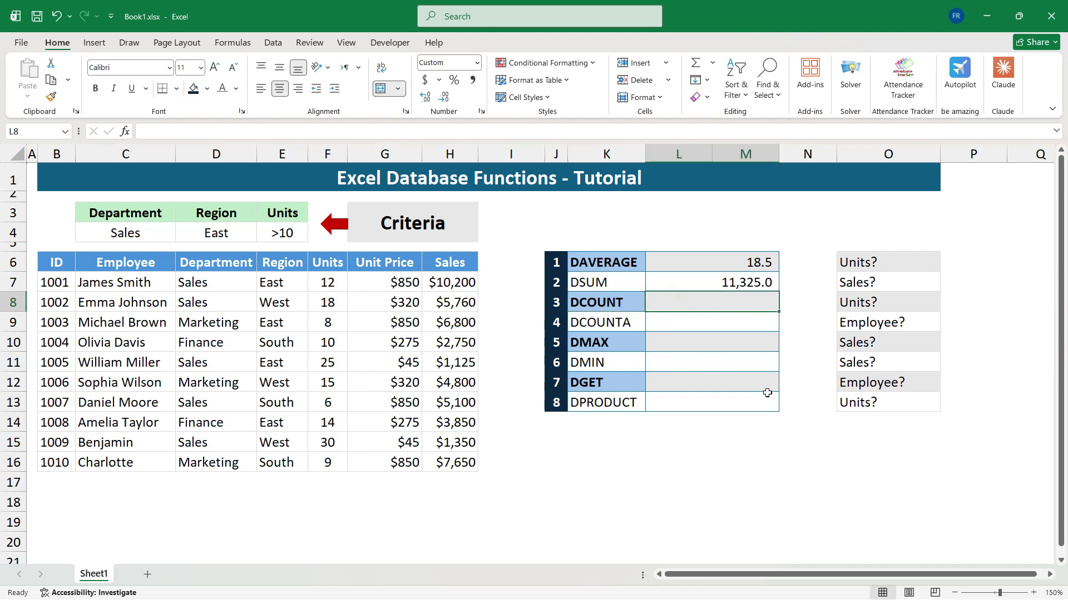
{"action": "type", "text": "=DCO"}
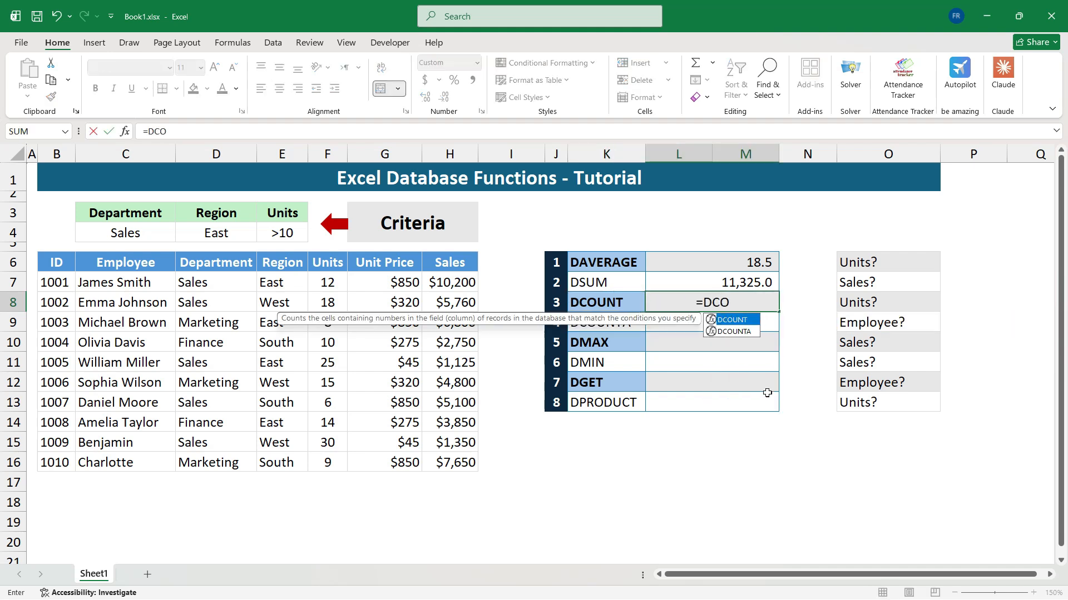
{"action": "type", "text": "UNT("}
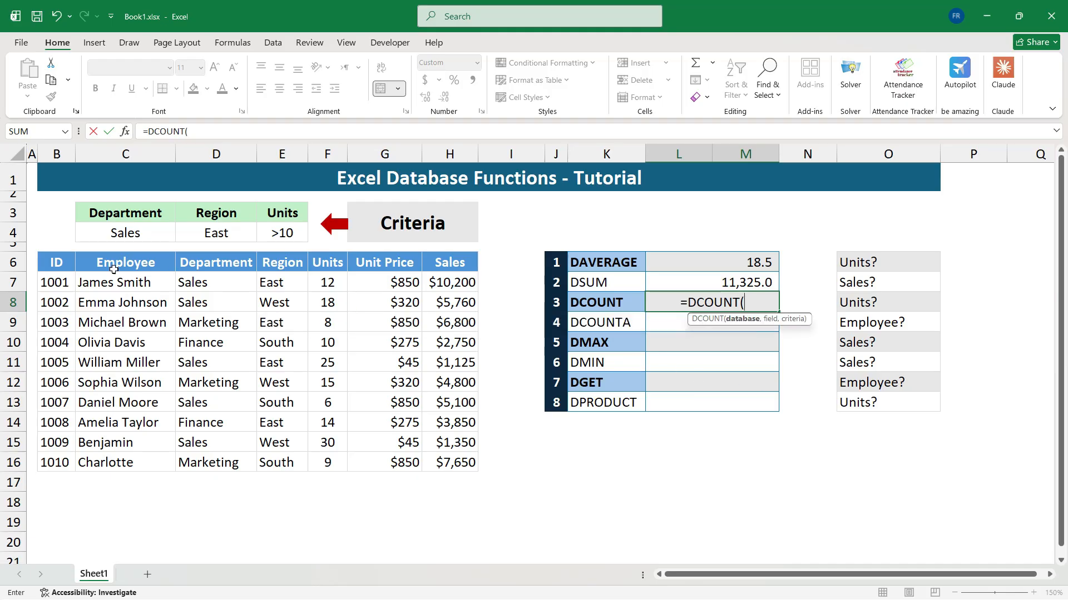
{"action": "left_click_drag", "start_coordinate": [65, 262], "coordinate": [448, 462]}
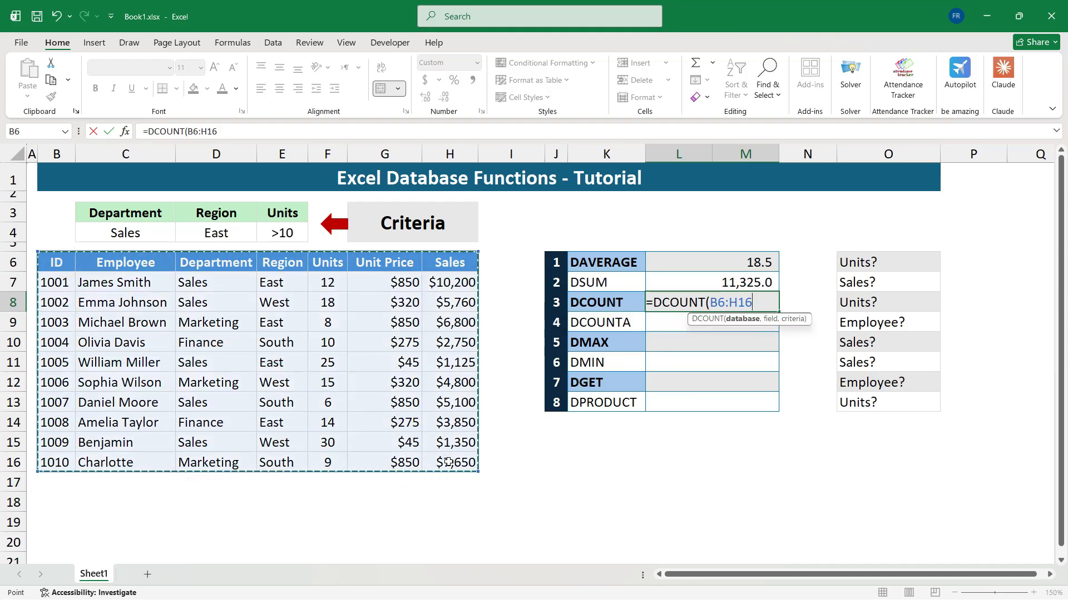
{"action": "type", "text": ","}
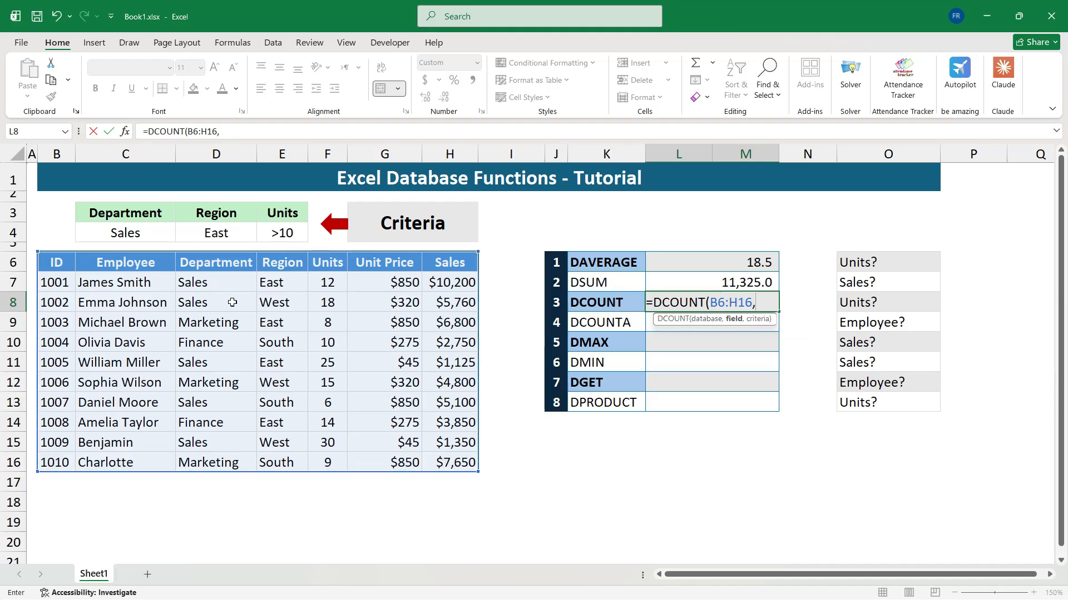
{"action": "type", "text": "\"uni"}
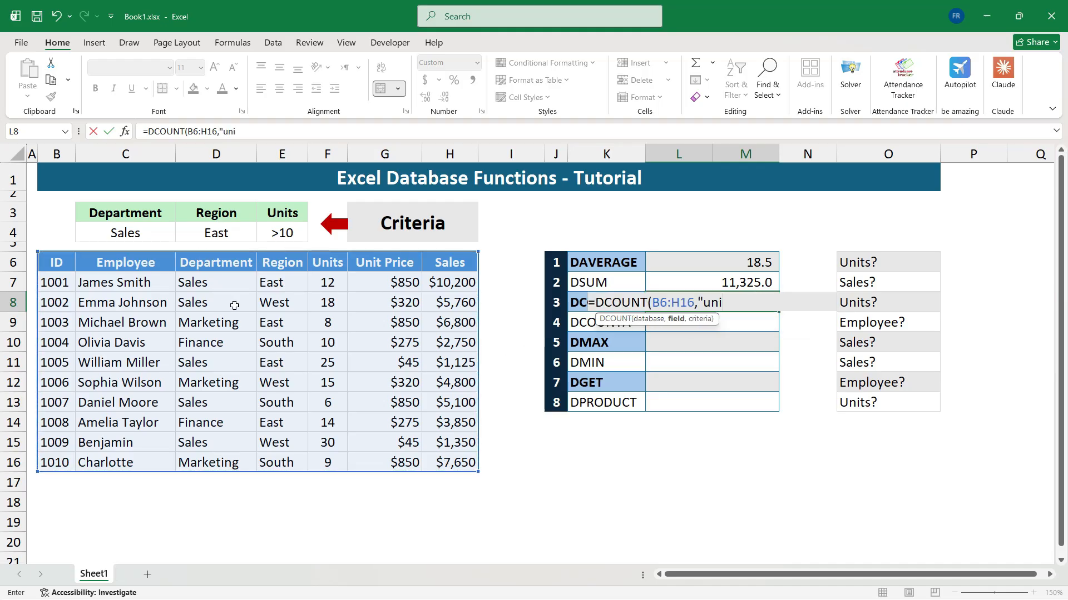
{"action": "type", "text": "ts\""}
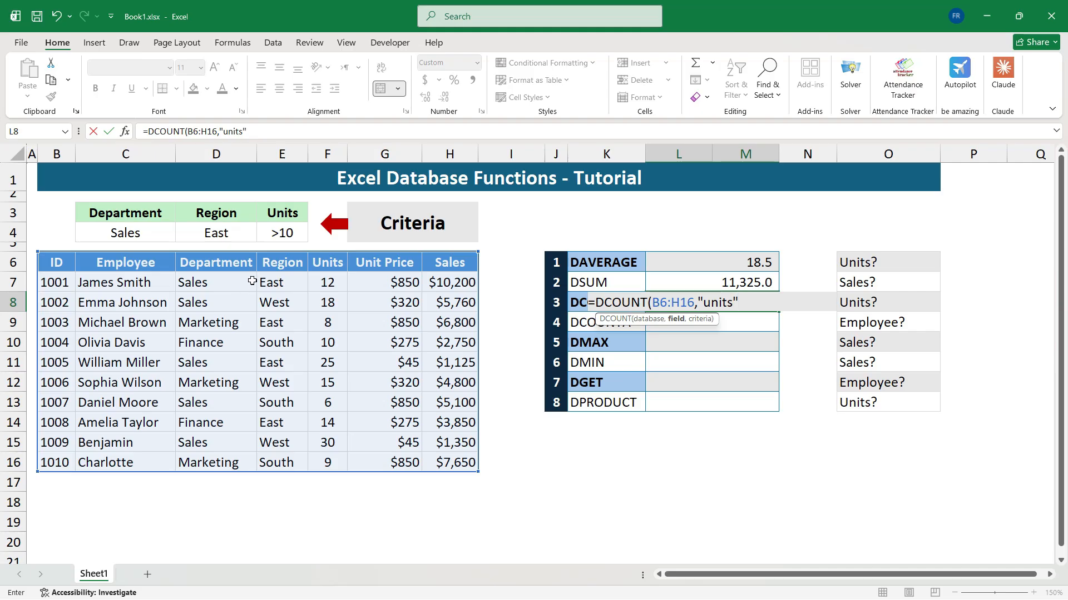
{"action": "type", "text": ","}
{"action": "left_click", "coordinate": [106, 217]}
{"action": "left_click_drag", "start_coordinate": [105, 217], "coordinate": [273, 231]}
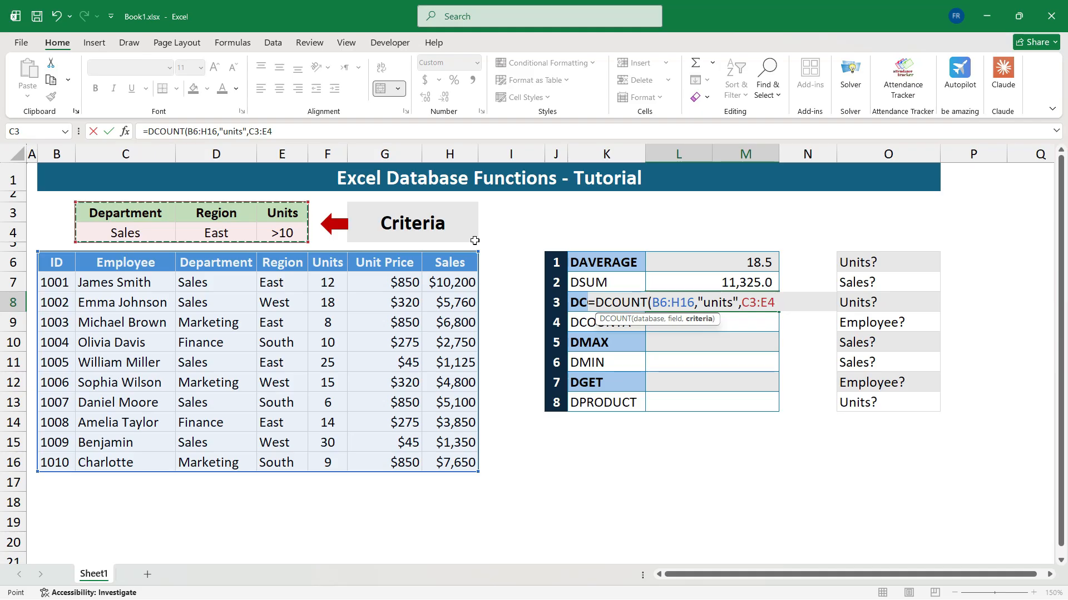
{"action": "type", "text": ")"}
{"action": "key", "text": "Return"}
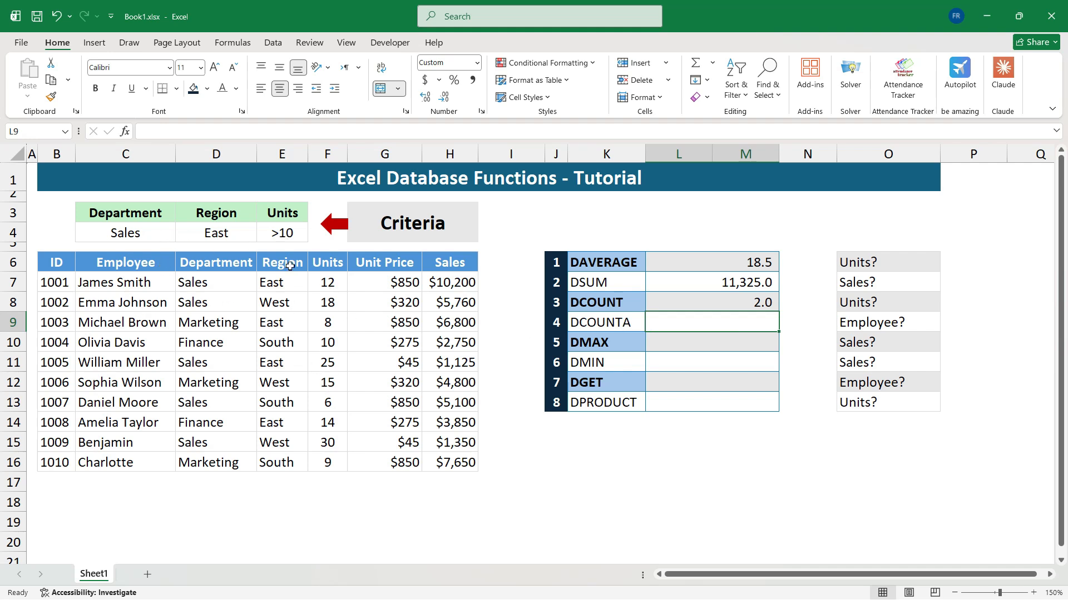
Enter a DCOUNTA formula in L9 for the "Employee" field, with B6:H16 as the database and C3:E4 as the criteria
{"action": "left_click_drag", "start_coordinate": [210, 284], "coordinate": [310, 280]}
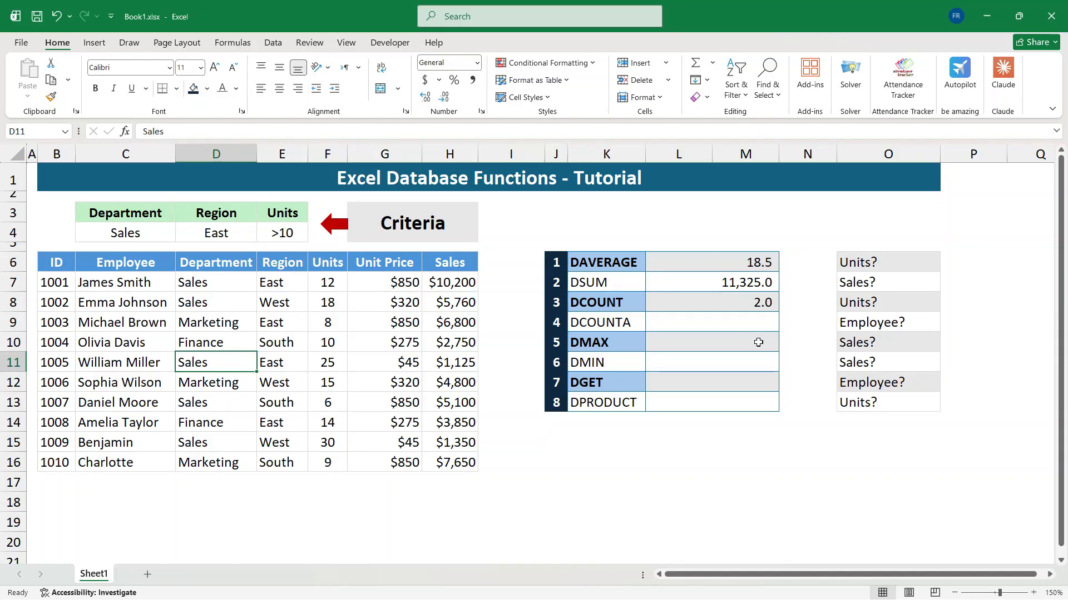
{"action": "left_click", "coordinate": [756, 322]}
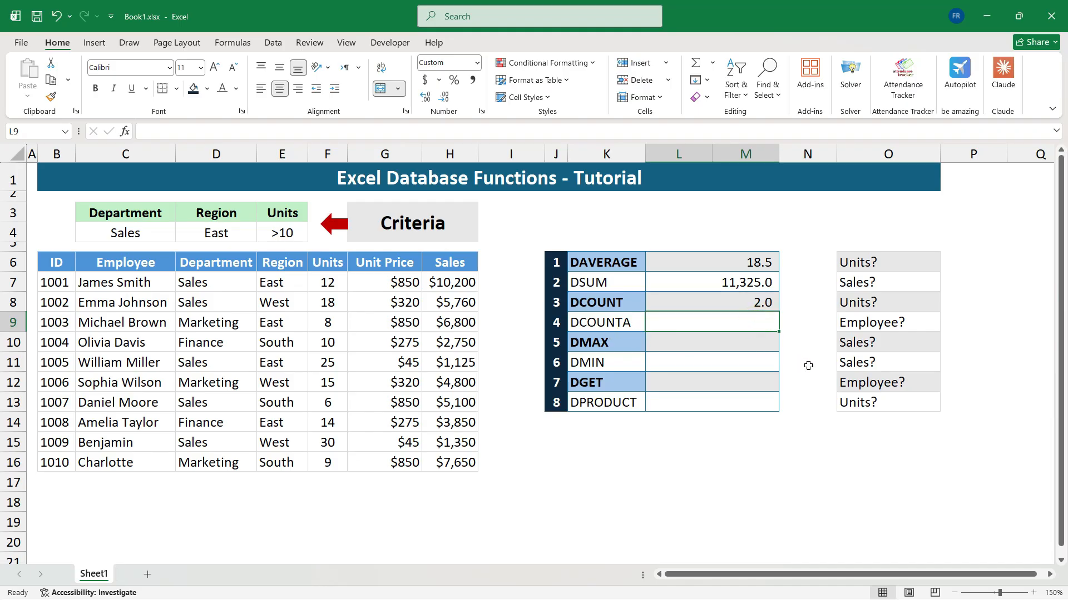
{"action": "type", "text": "="}
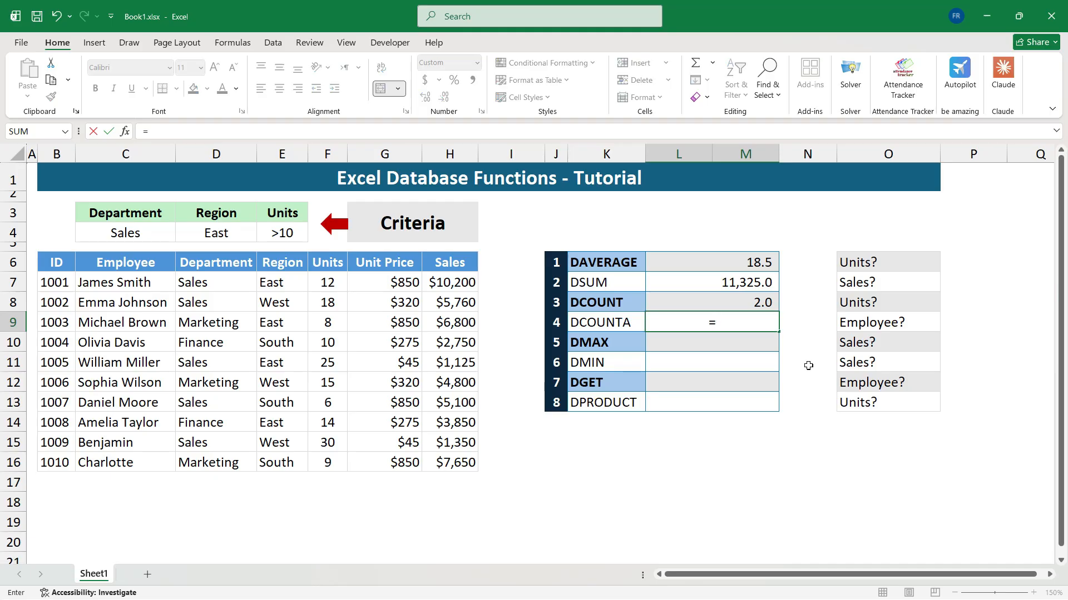
{"action": "type", "text": "DCOUN"}
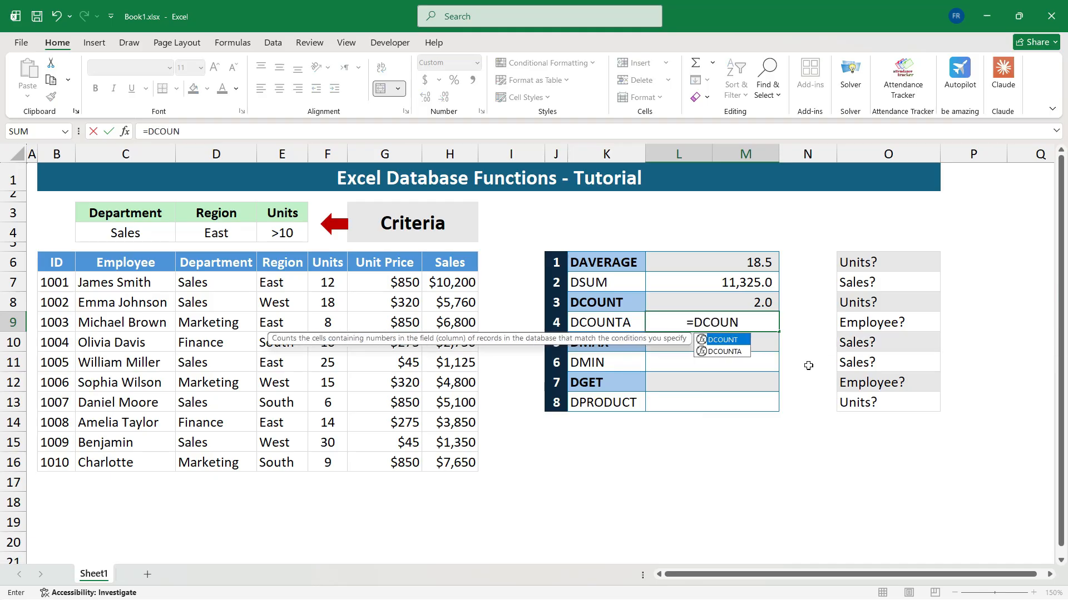
{"action": "type", "text": "TA("}
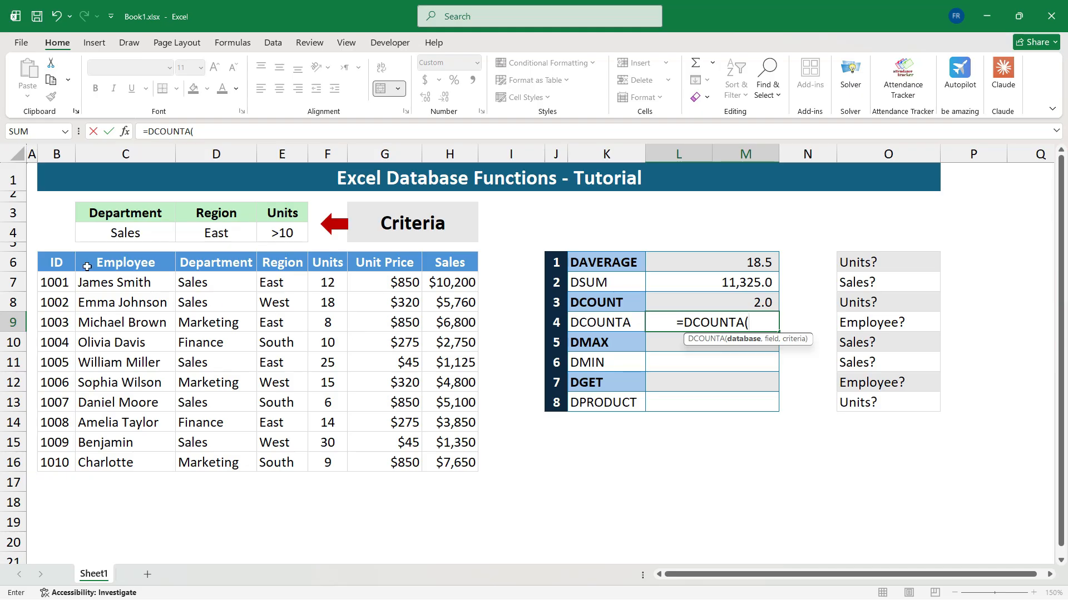
{"action": "left_click_drag", "start_coordinate": [70, 264], "coordinate": [447, 466]}
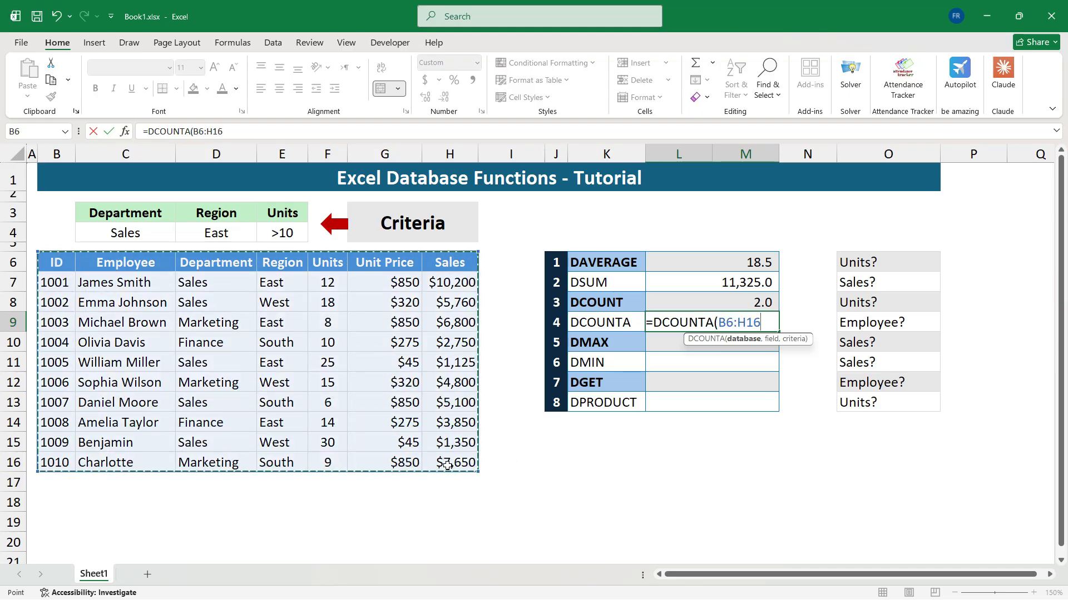
{"action": "type", "text": ","}
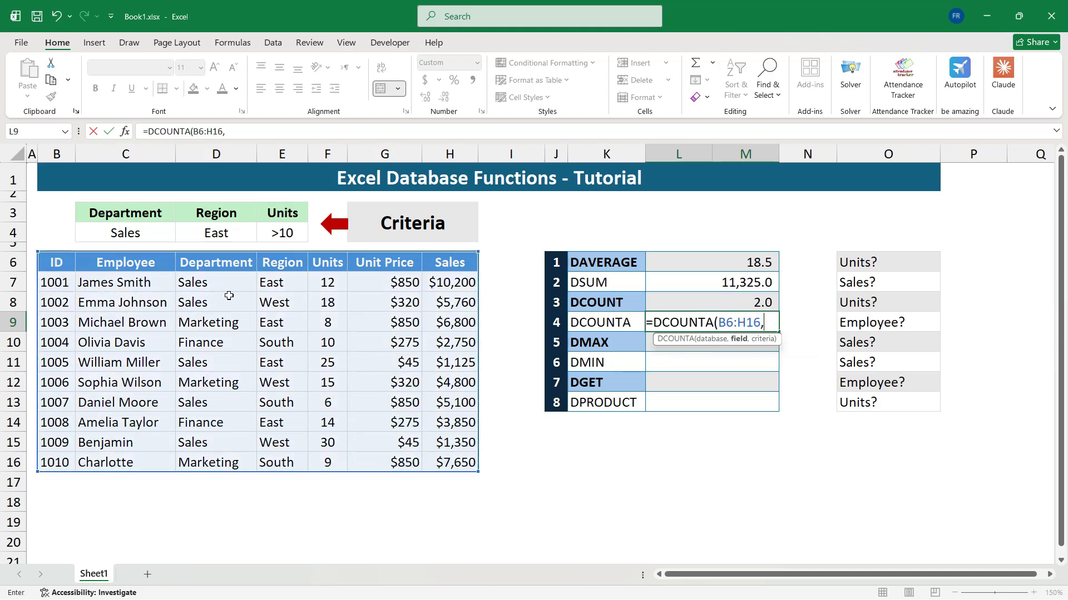
{"action": "type", "text": "\"Emp"}
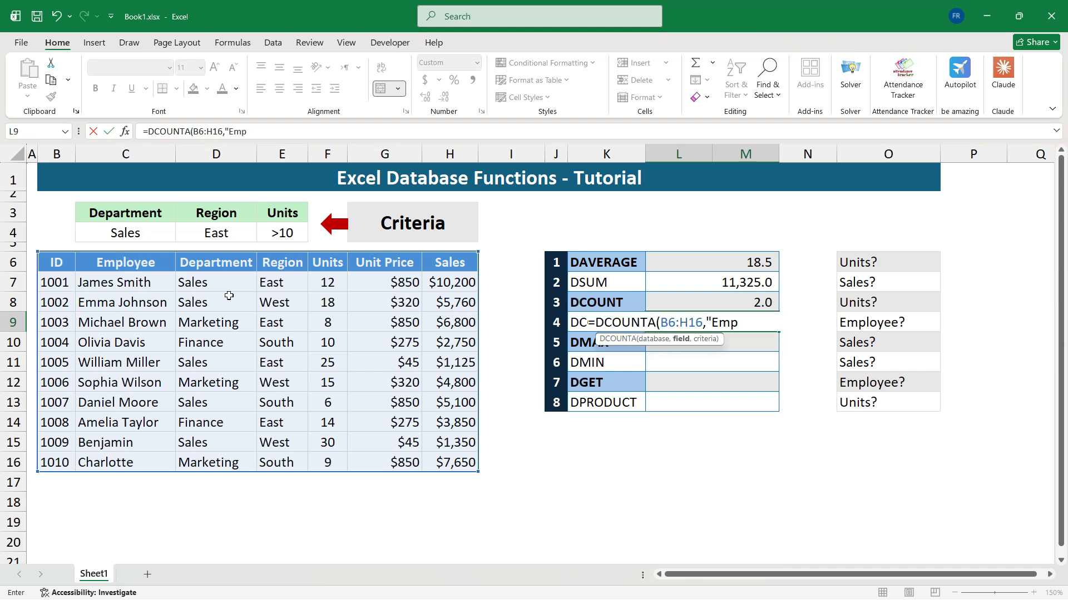
{"action": "type", "text": "yee\","}
{"action": "left_click_drag", "start_coordinate": [127, 212], "coordinate": [284, 239]}
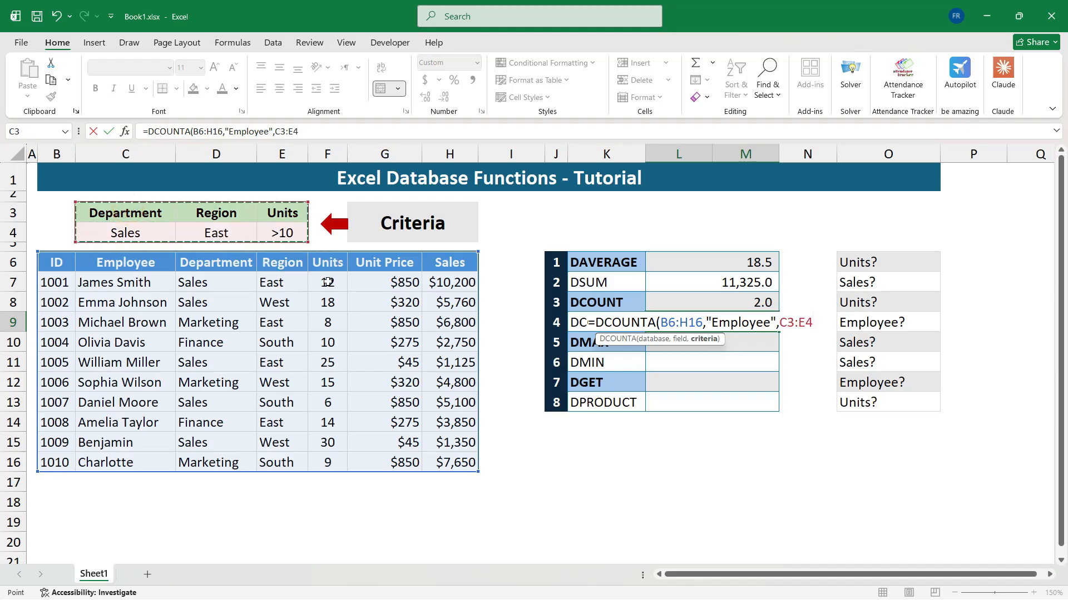
{"action": "key", "text": "Return"}
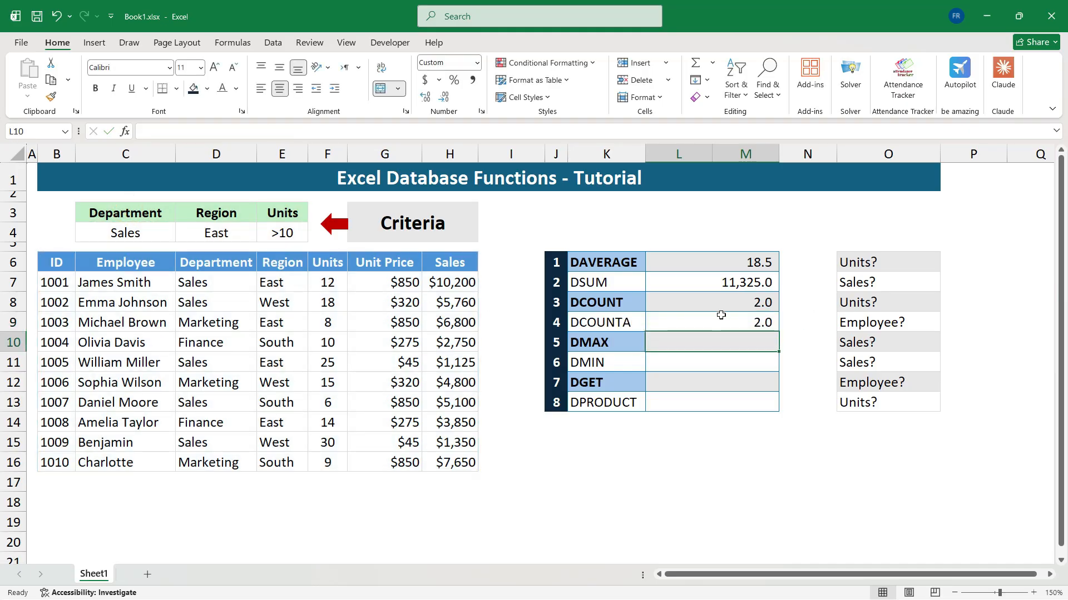
{"action": "left_click", "coordinate": [721, 327]}
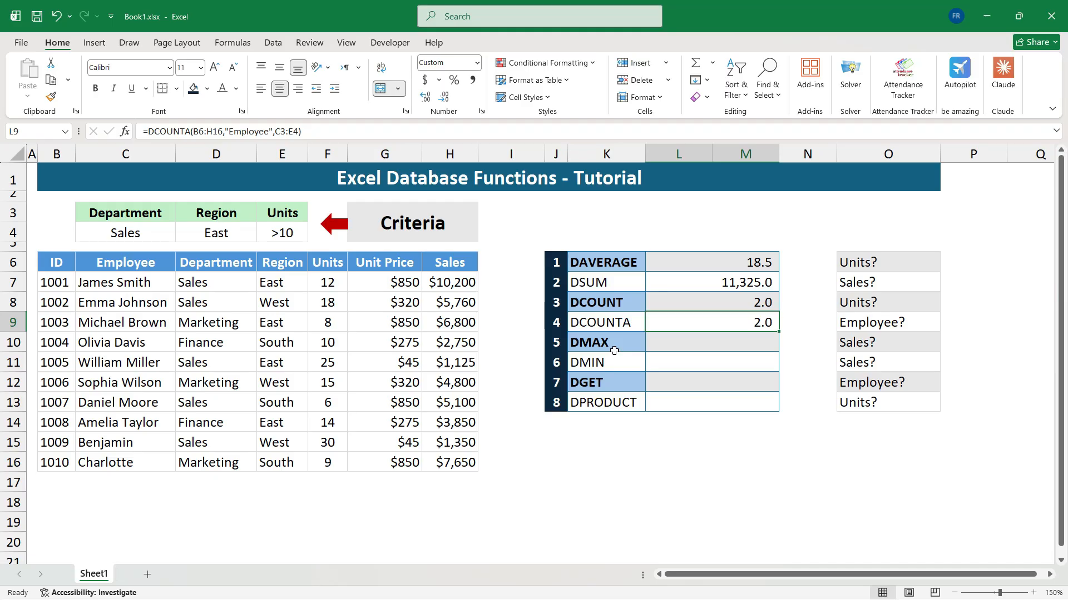
Enter a DMAX formula in L10 for the "Sales" field, using database B6:H16 and criteria C3:E4
{"action": "left_click", "coordinate": [615, 350]}
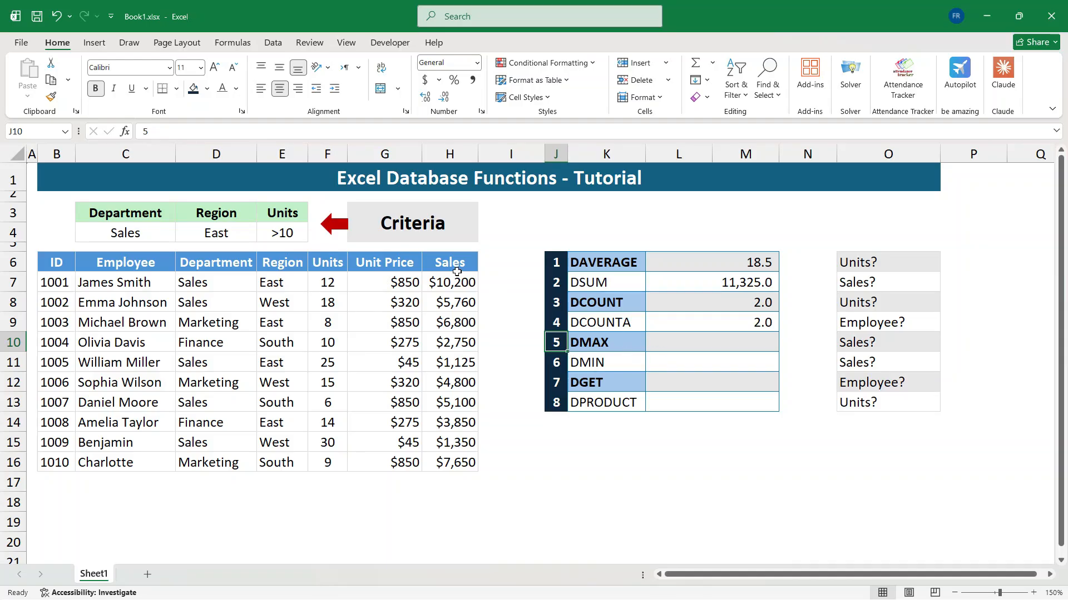
{"action": "left_click", "coordinate": [686, 343]}
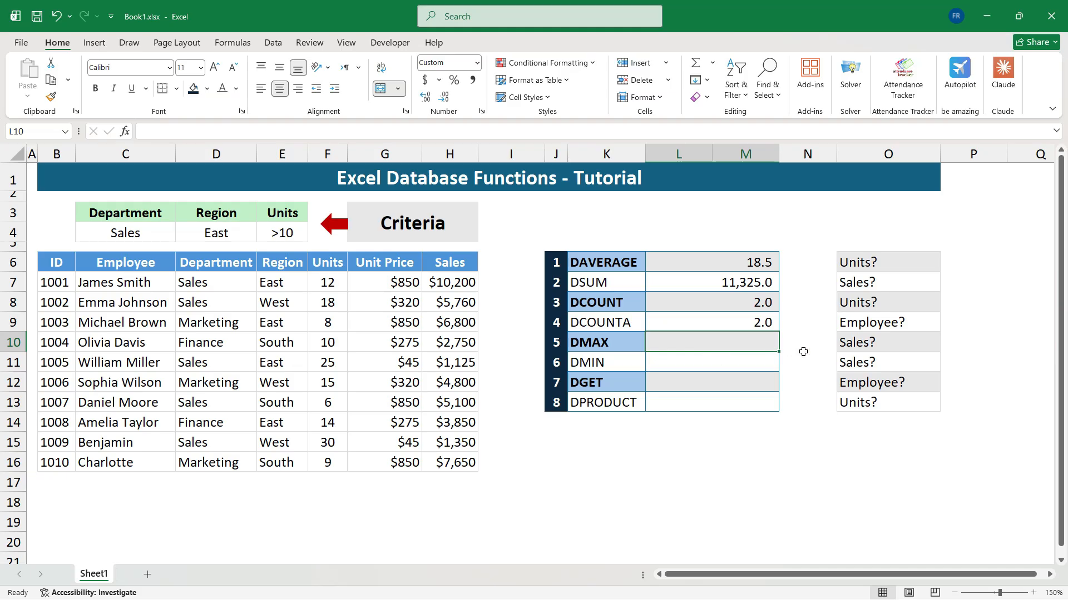
{"action": "type", "text": "="}
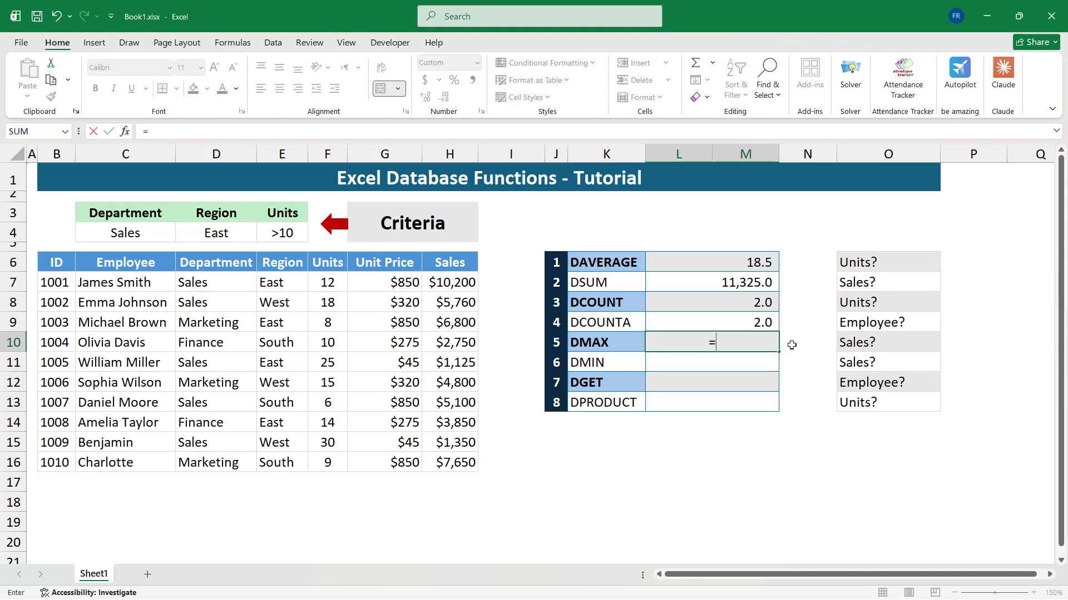
{"action": "type", "text": "DMAX("}
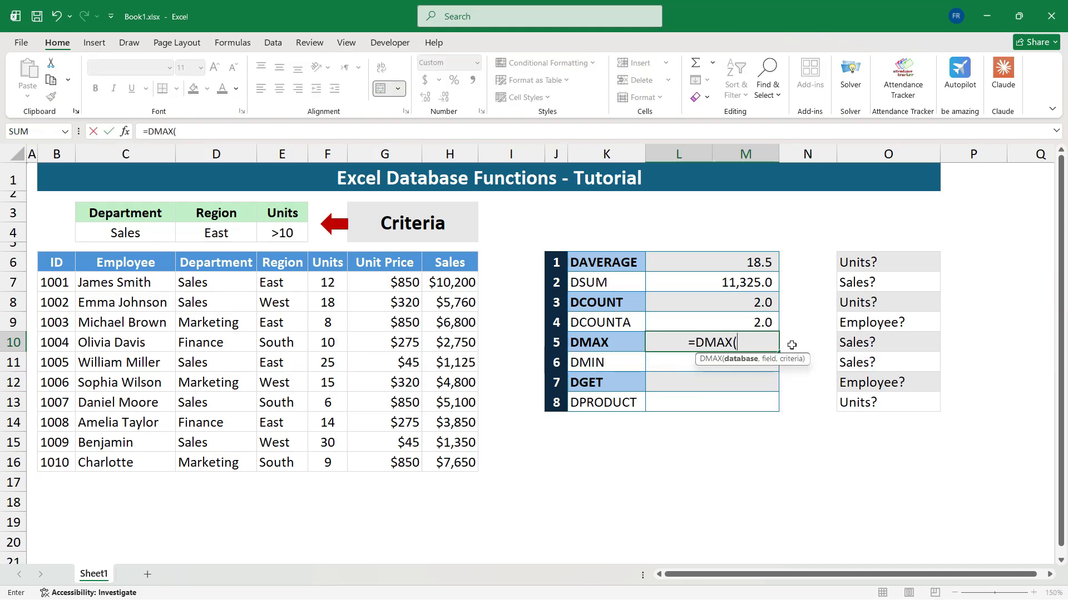
{"action": "left_click_drag", "start_coordinate": [57, 260], "coordinate": [450, 464]}
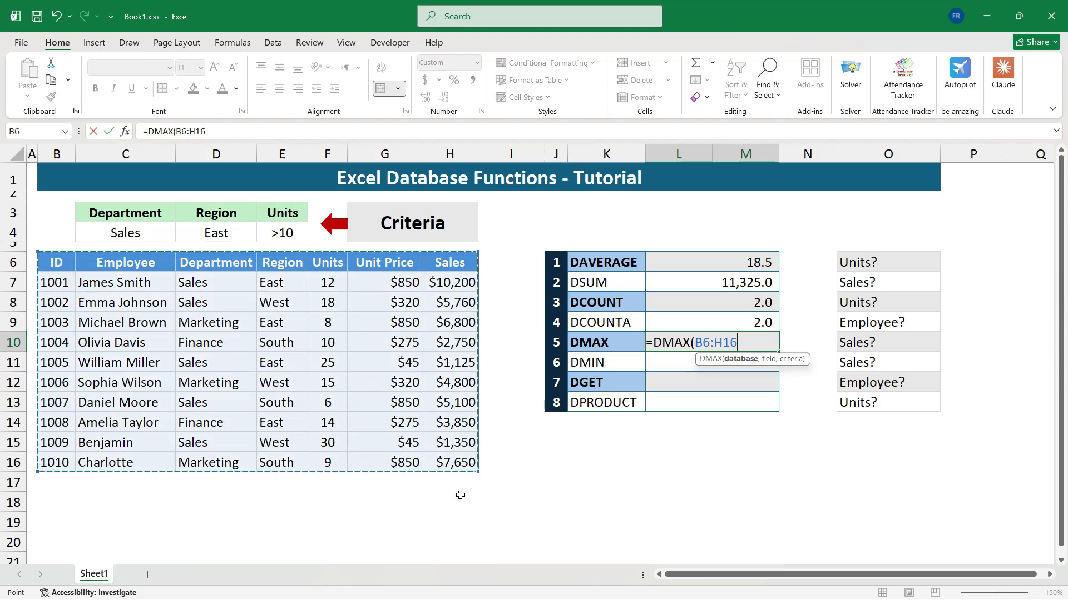
{"action": "type", "text": ",\""}
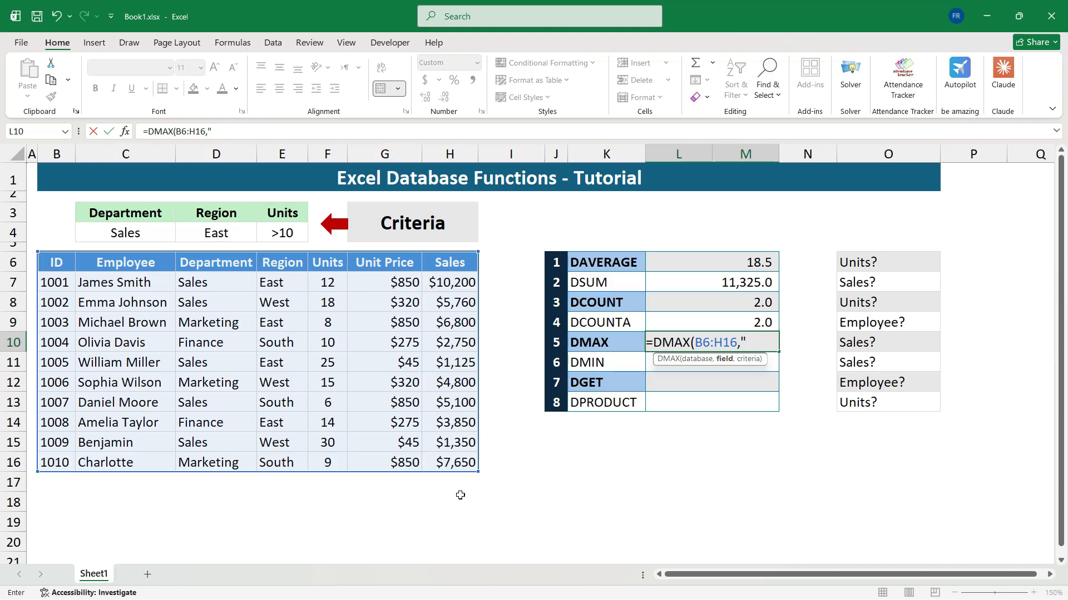
{"action": "type", "text": "Sales\""}
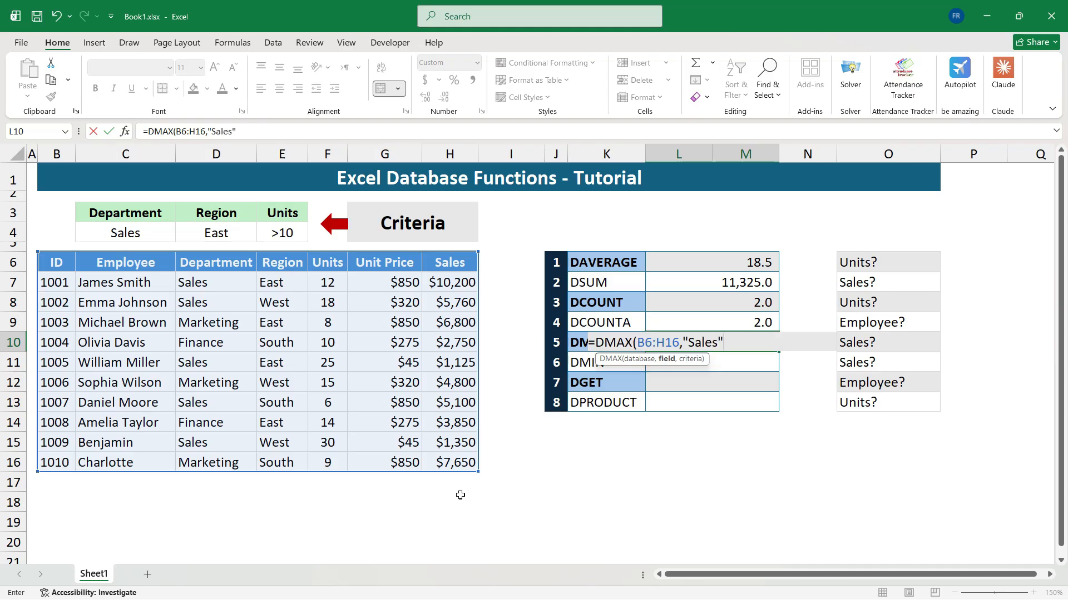
{"action": "type", "text": ","}
{"action": "left_click_drag", "start_coordinate": [129, 214], "coordinate": [281, 234]}
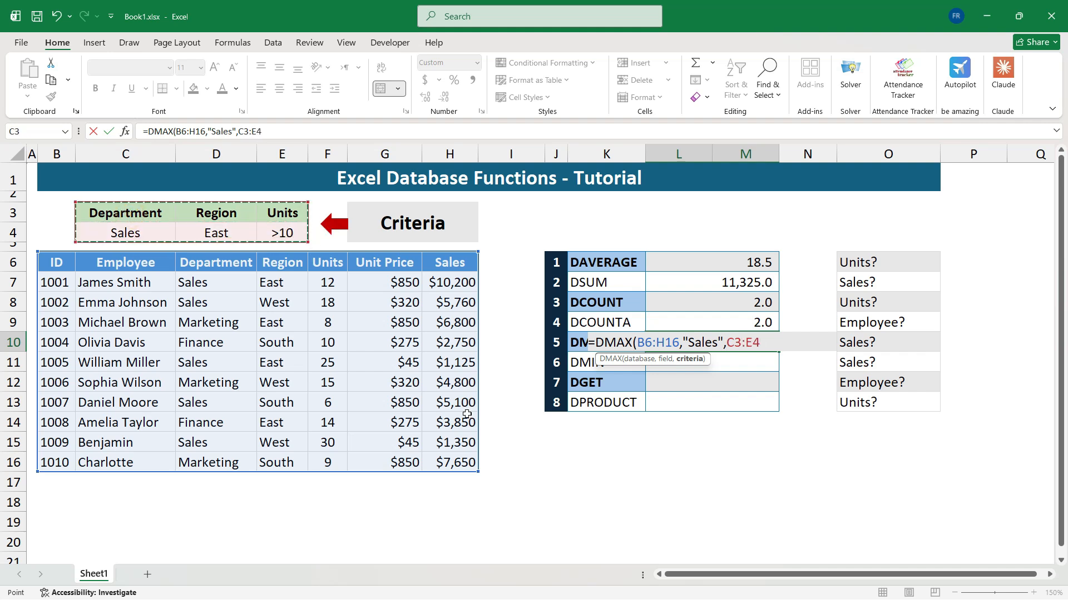
{"action": "key", "text": "Return"}
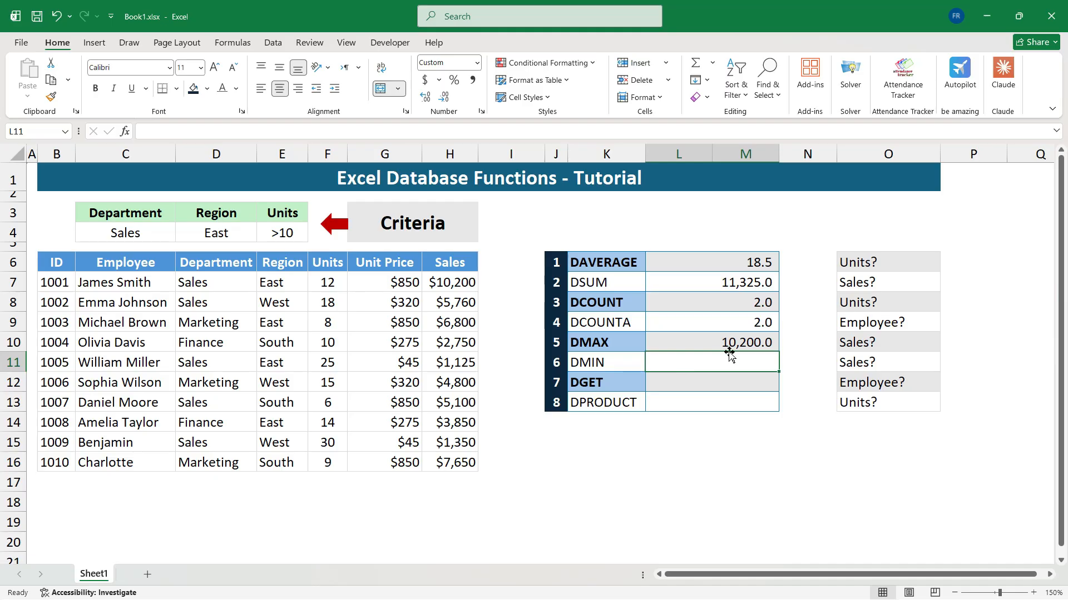
Enter a DMIN formula in L11 that evaluates the "Sales" field of B6:H16 by the criteria in C3:E4
{"action": "left_click", "coordinate": [452, 282]}
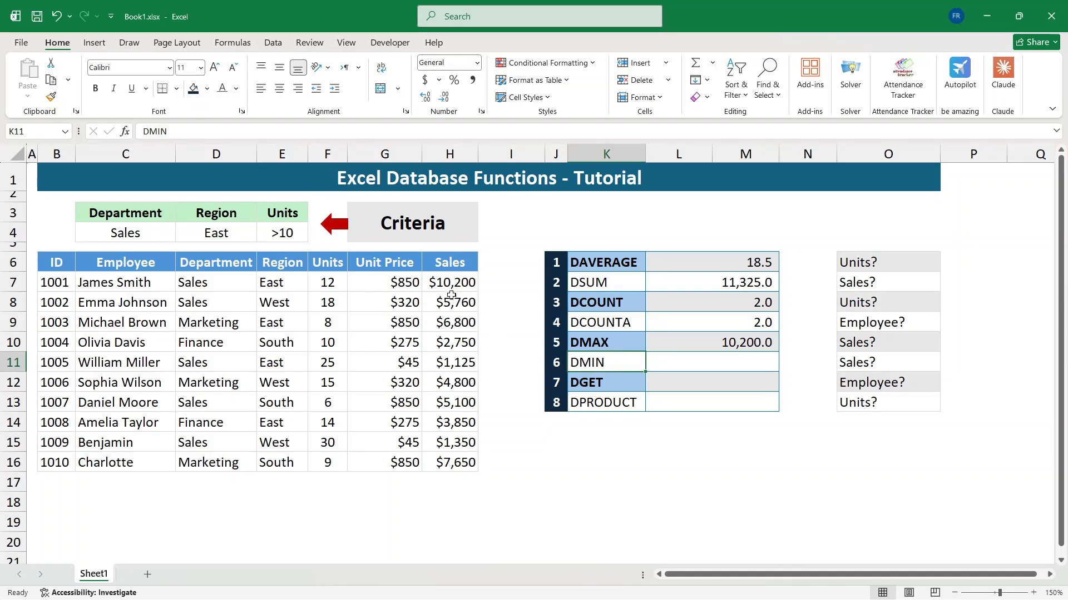
{"action": "double_click", "coordinate": [658, 364]}
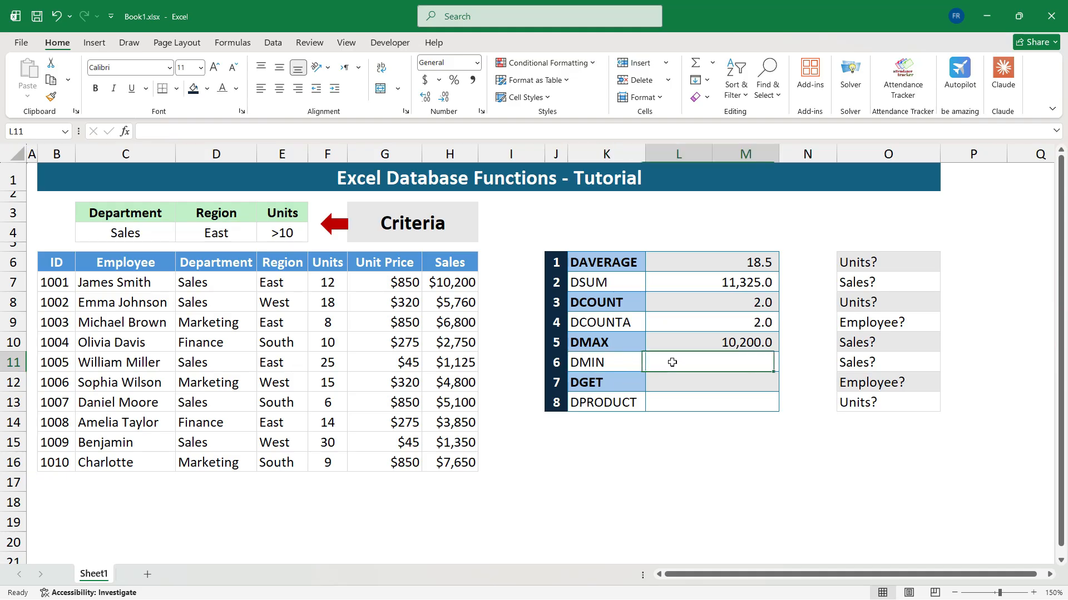
{"action": "type", "text": "=DM"}
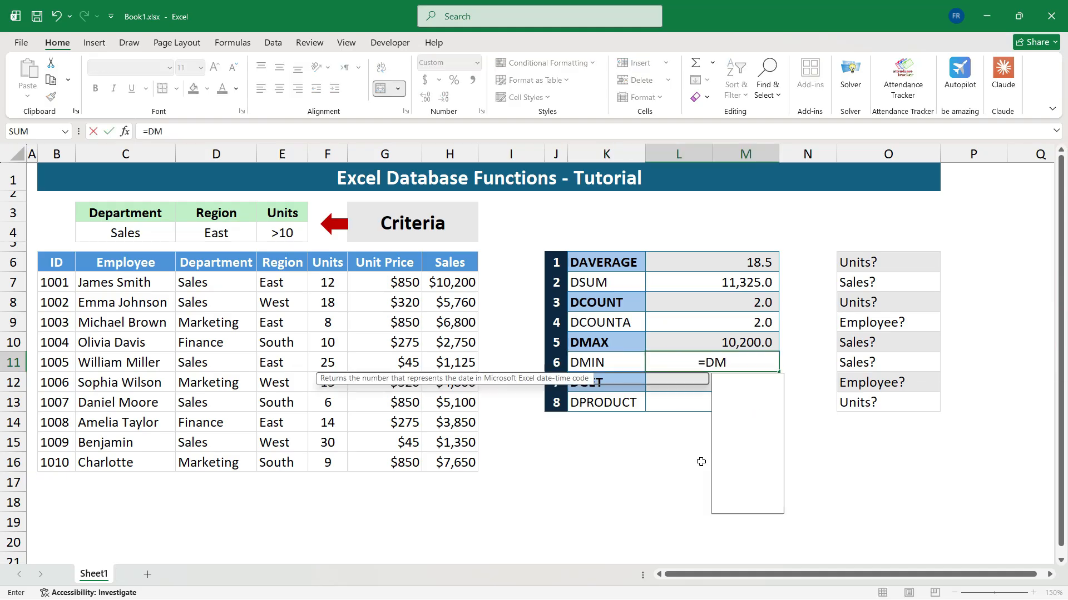
{"action": "type", "text": "IN("}
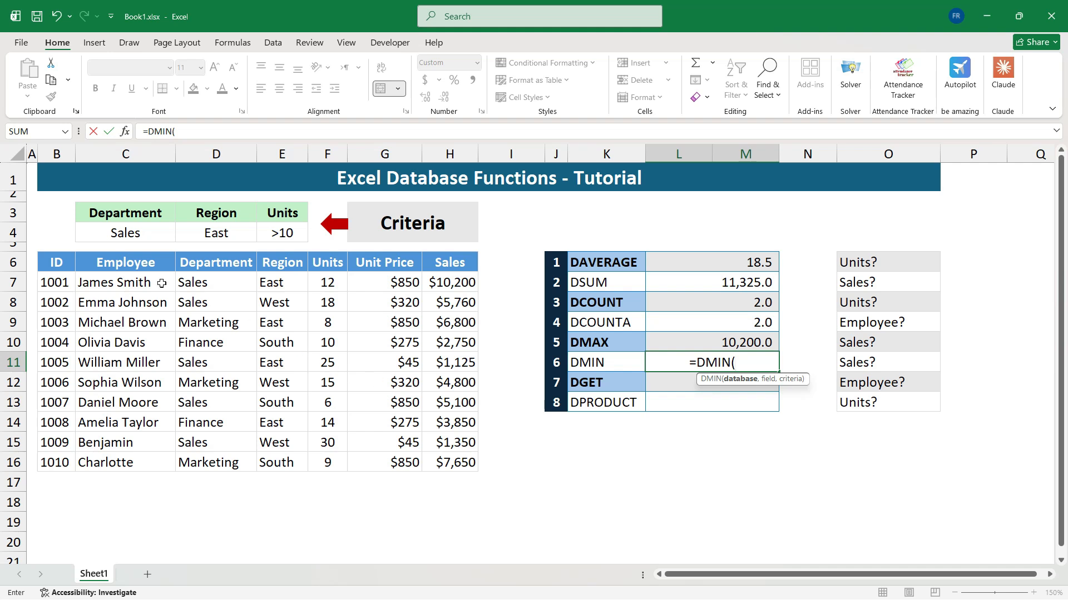
{"action": "left_click_drag", "start_coordinate": [64, 261], "coordinate": [457, 455]}
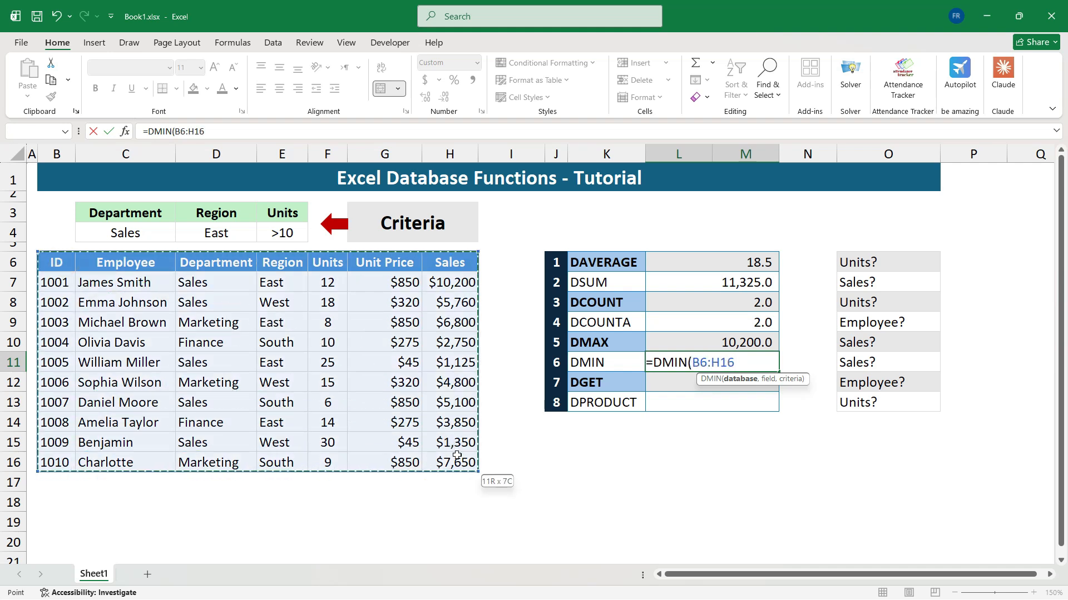
{"action": "type", "text": ","}
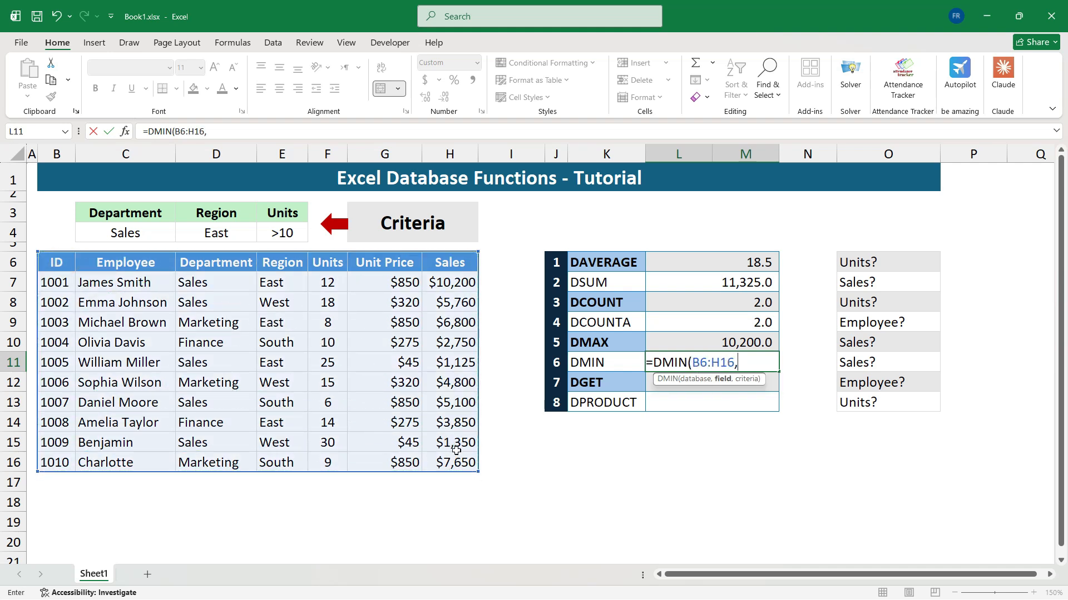
{"action": "type", "text": "\"Sales\","}
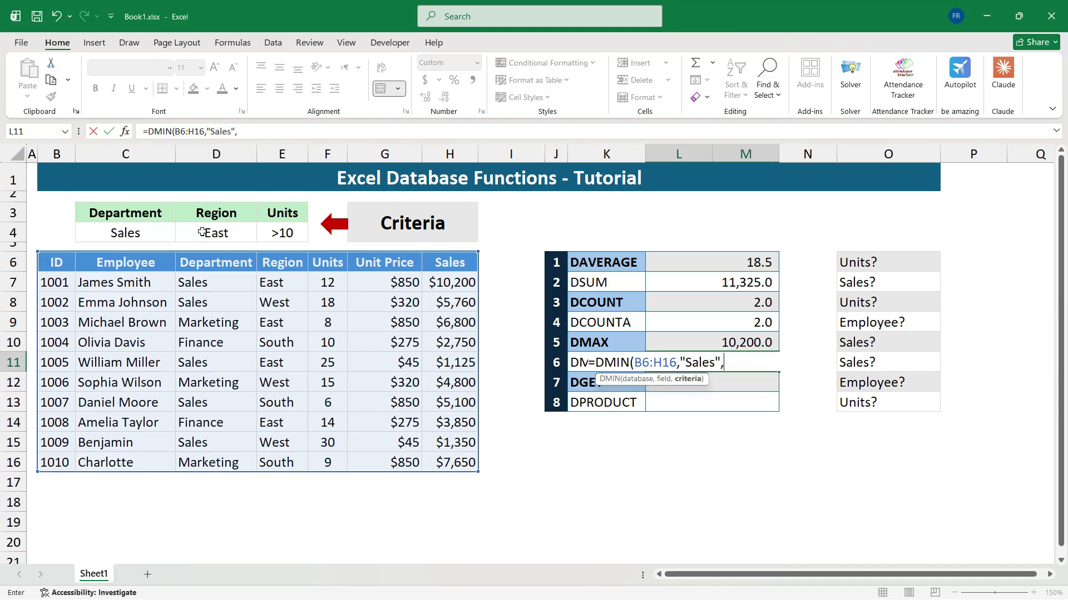
{"action": "left_click", "coordinate": [158, 214]}
{"action": "left_click_drag", "start_coordinate": [158, 213], "coordinate": [267, 234]}
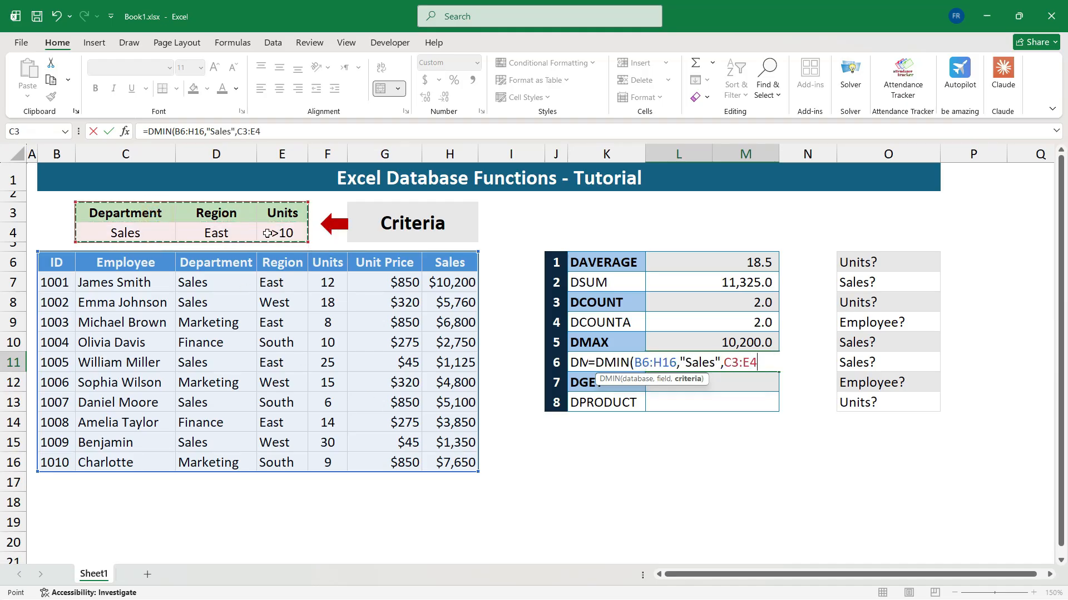
{"action": "key", "text": "Return"}
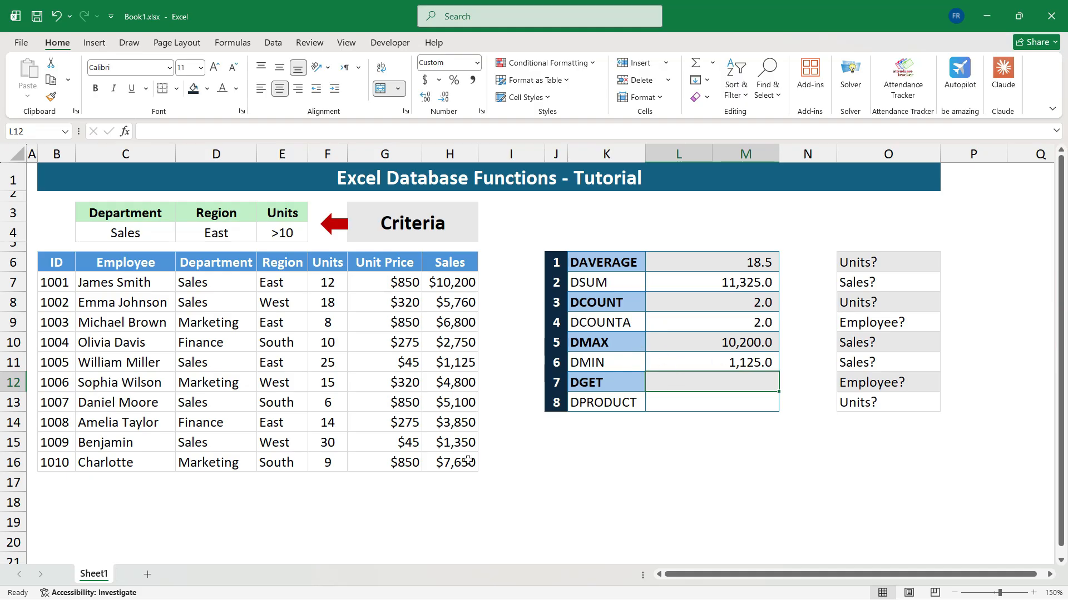
Enter a DGET formula in L12 that retrieves the "Employee" field from B6:H16 by the criteria in C3:E4
{"action": "left_click", "coordinate": [450, 360]}
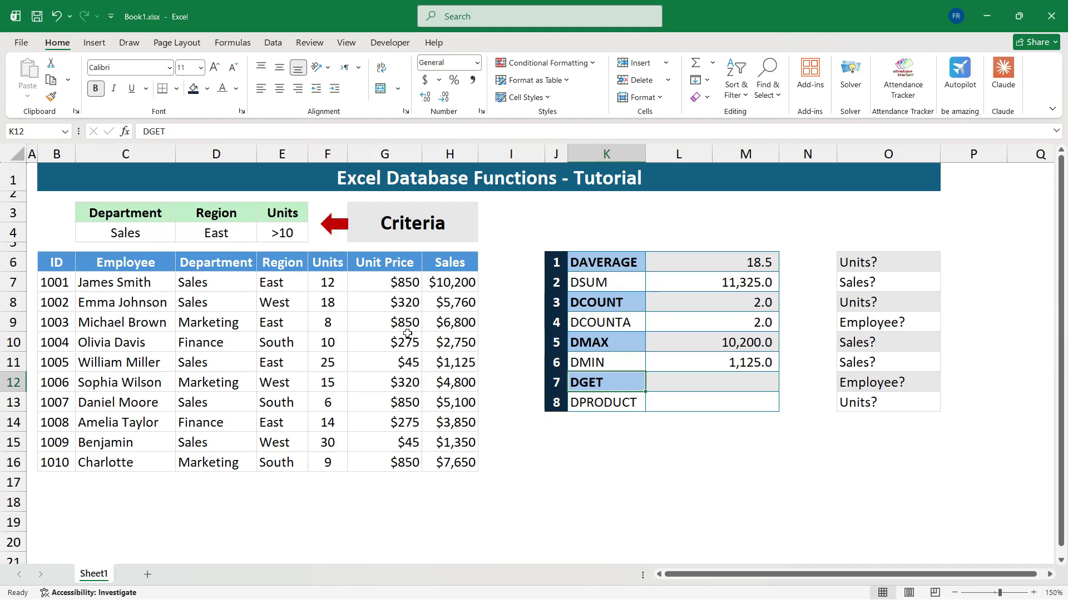
{"action": "left_click", "coordinate": [152, 283]}
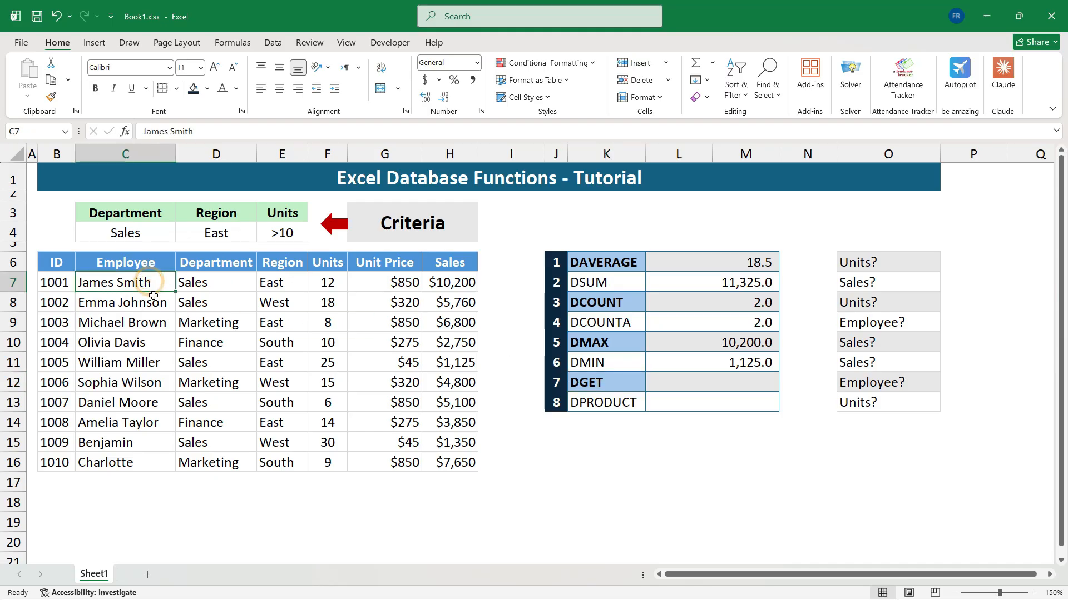
{"action": "left_click", "coordinate": [689, 385]}
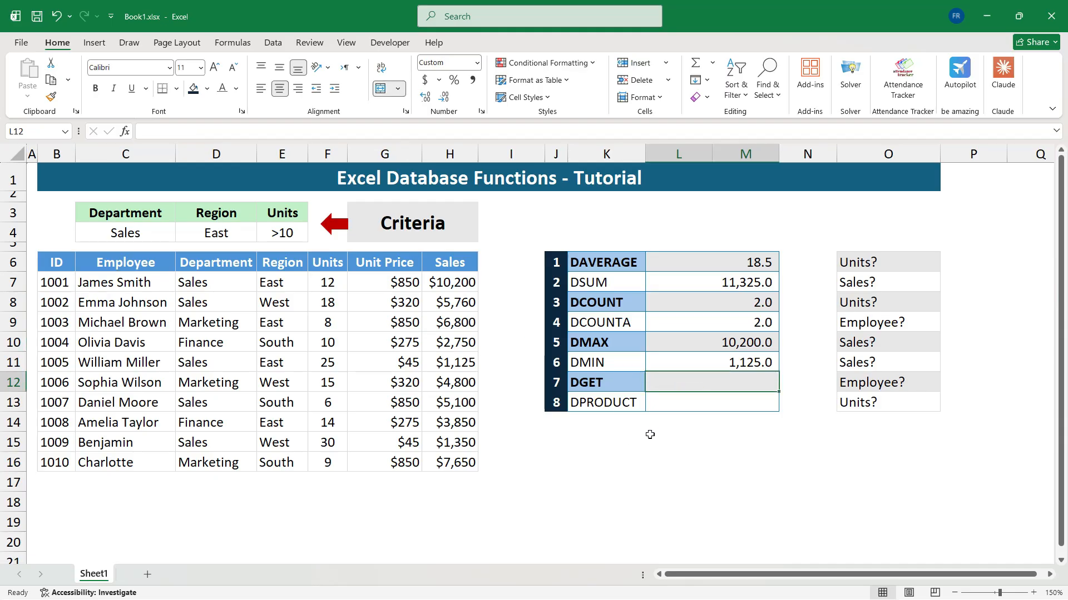
{"action": "type", "text": "="}
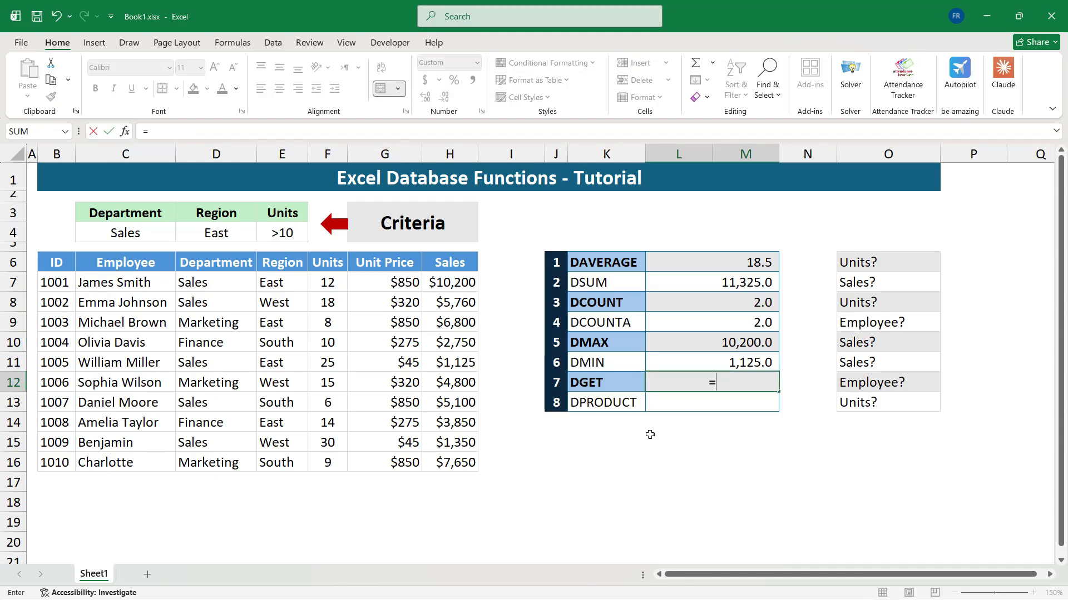
{"action": "type", "text": "DGET("}
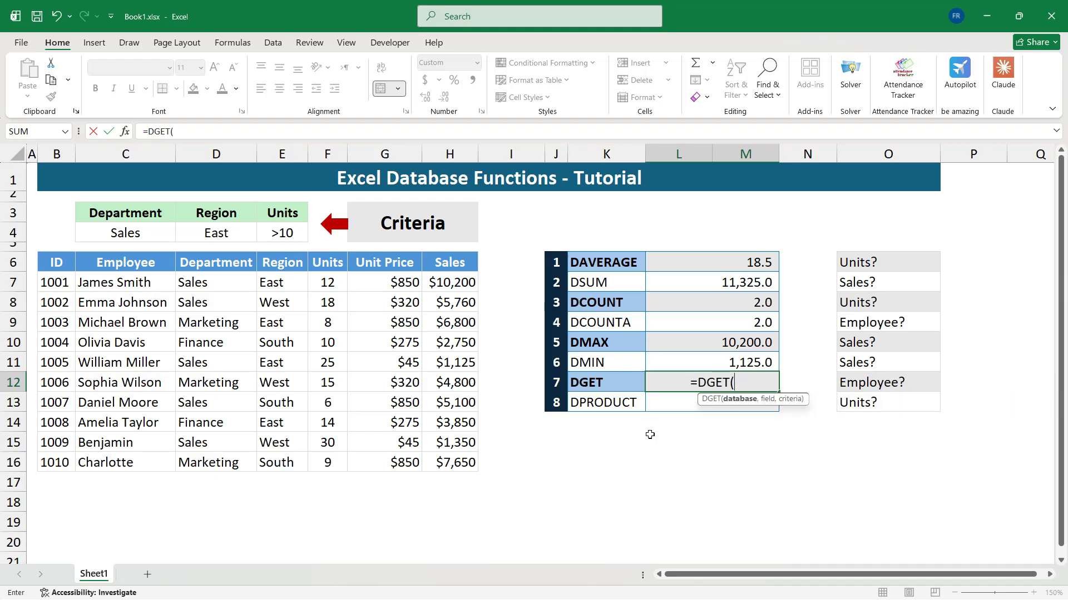
{"action": "left_click_drag", "start_coordinate": [63, 257], "coordinate": [442, 462]}
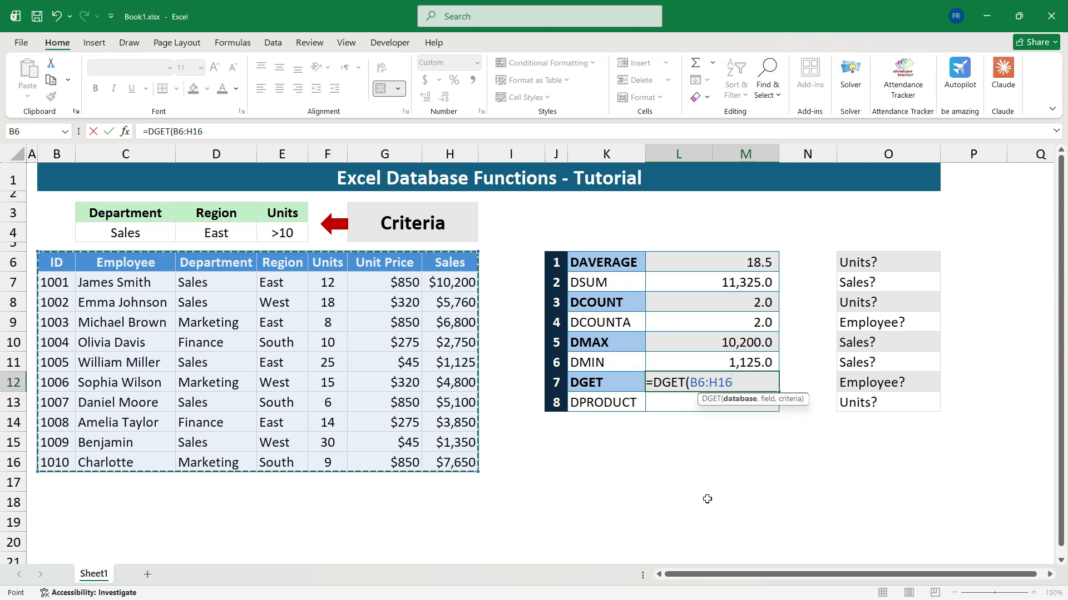
{"action": "type", "text": ",\"E"}
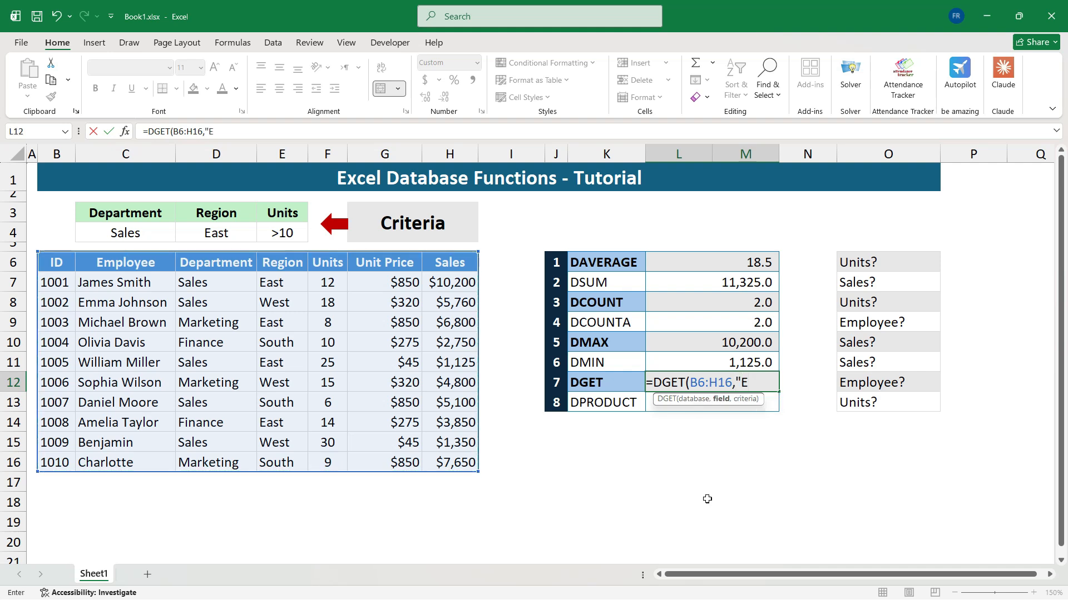
{"action": "type", "text": "mployee"}
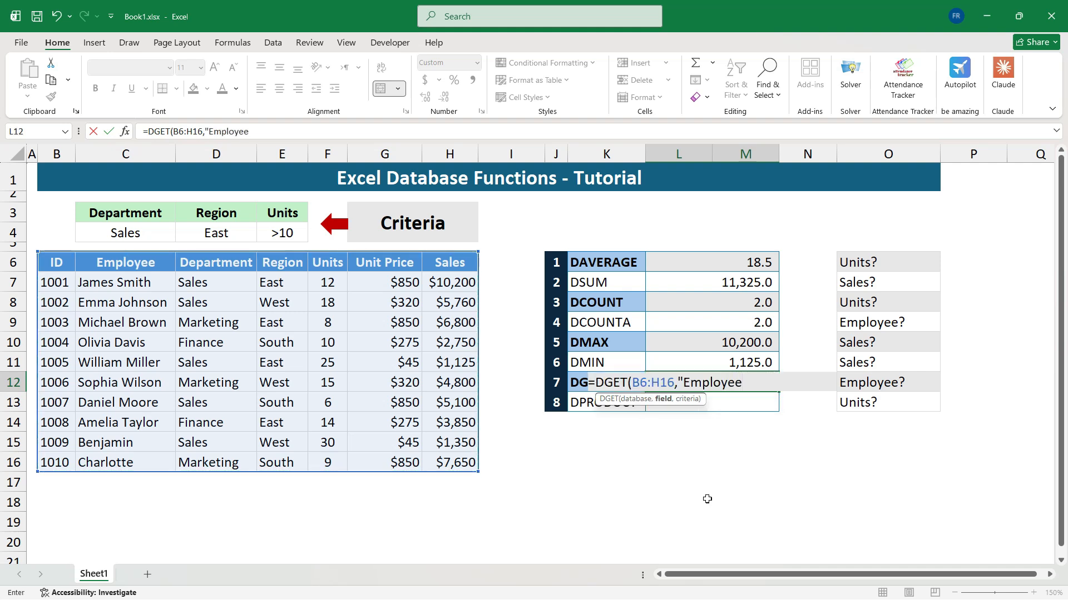
{"action": "type", "text": "\","}
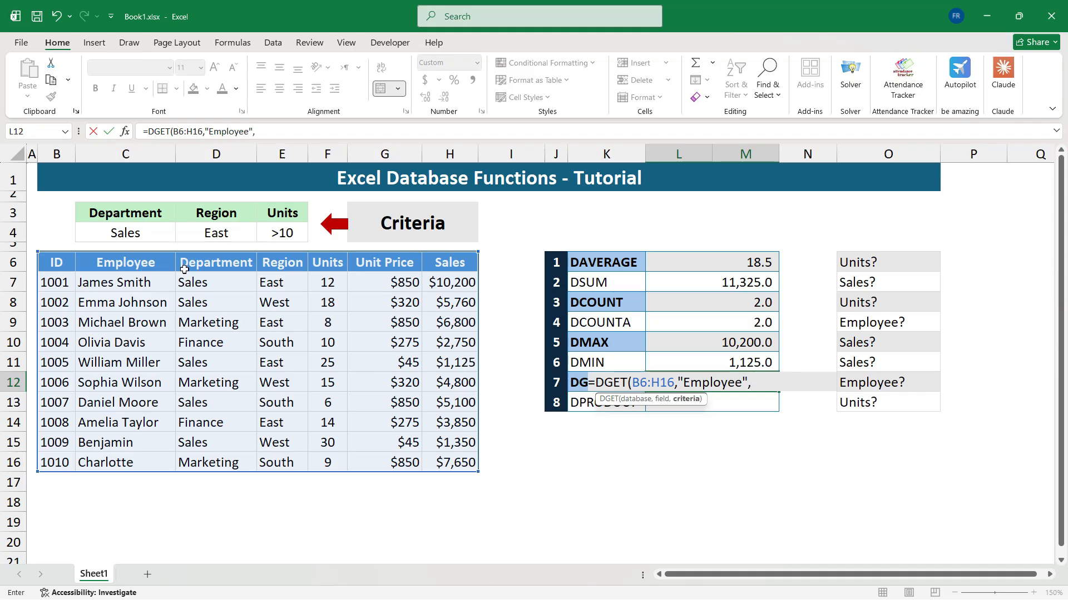
{"action": "left_click_drag", "start_coordinate": [140, 224], "coordinate": [289, 236]}
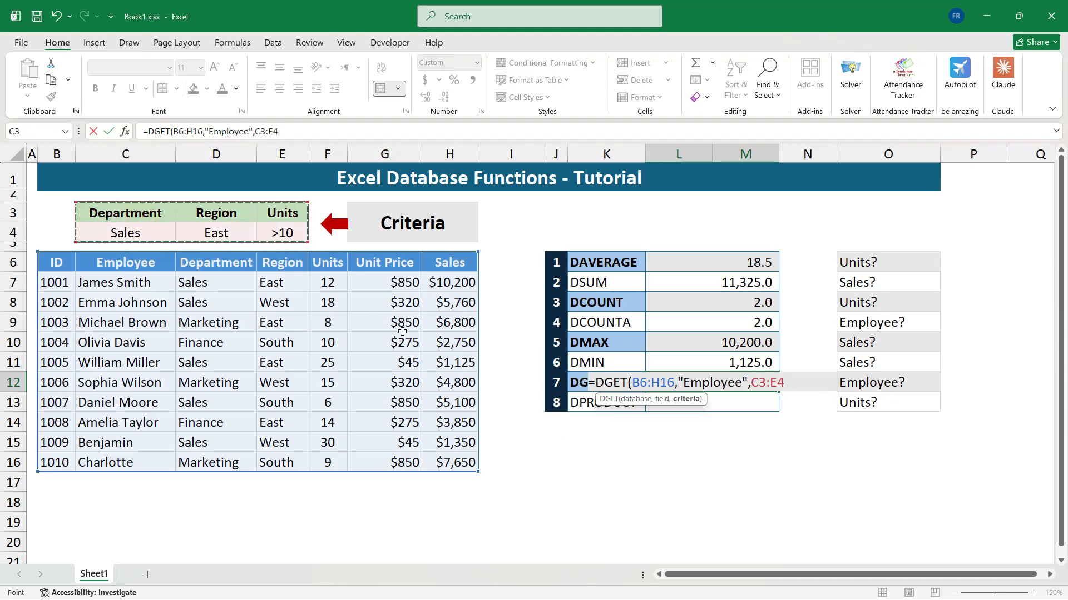
{"action": "key", "text": "Return"}
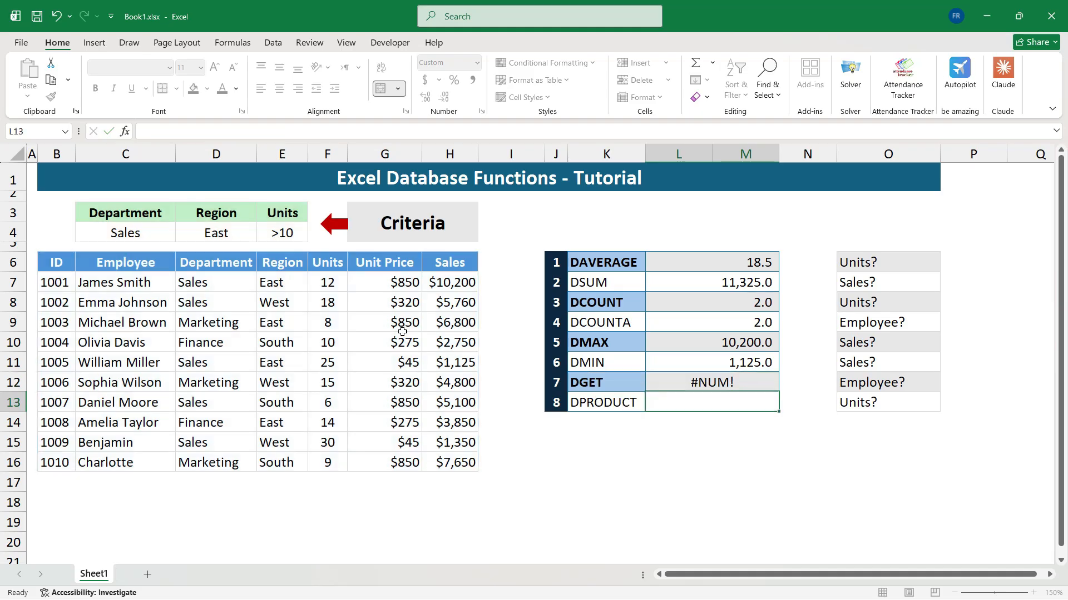
Set the Units criterion in E4 to 12 and compare the record in C7:F7 with the DGET cell
{"action": "left_click", "coordinate": [705, 383]}
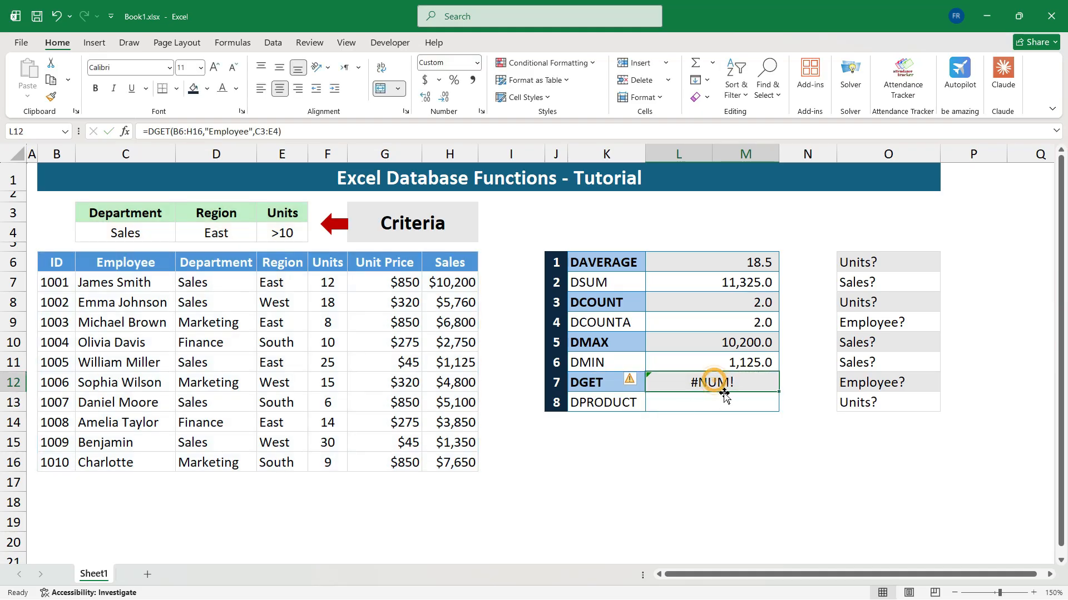
{"action": "left_click", "coordinate": [287, 236]}
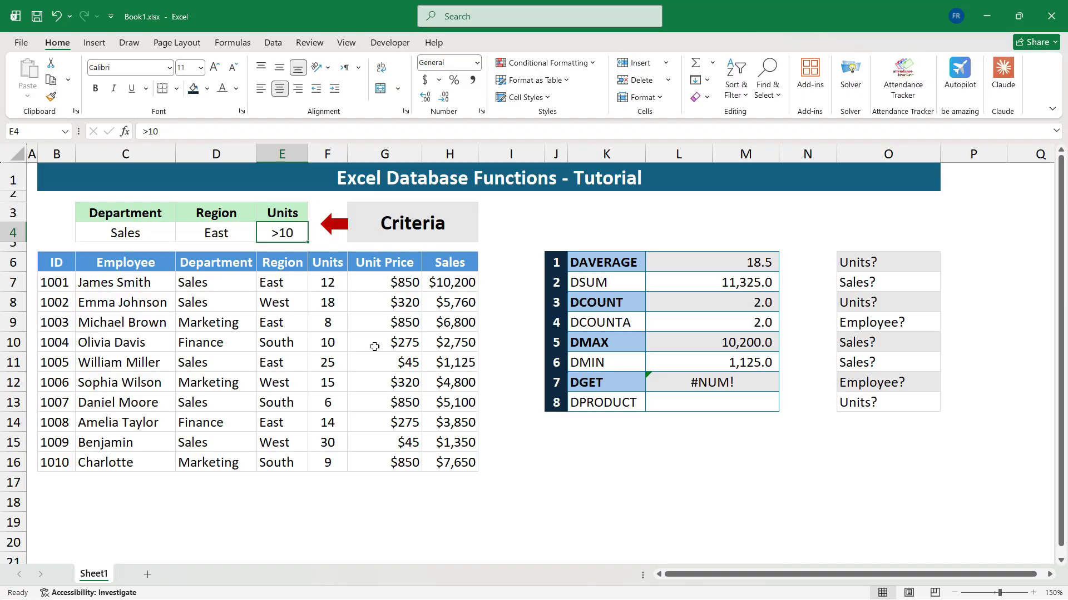
{"action": "type", "text": "12"}
{"action": "key", "text": "Return"}
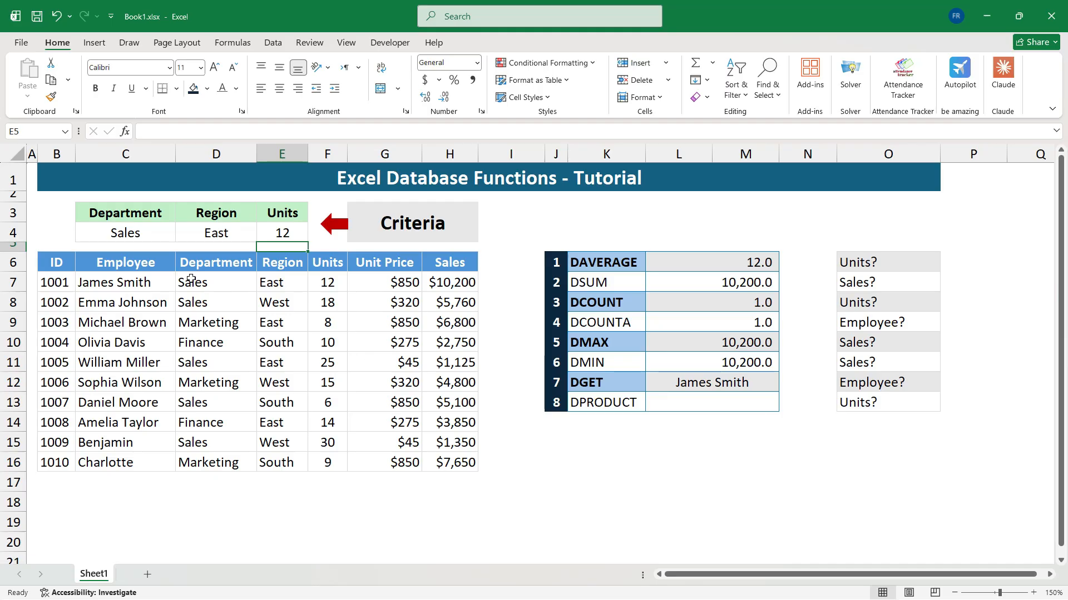
{"action": "left_click", "coordinate": [151, 284]}
{"action": "left_click_drag", "start_coordinate": [151, 283], "coordinate": [335, 285]}
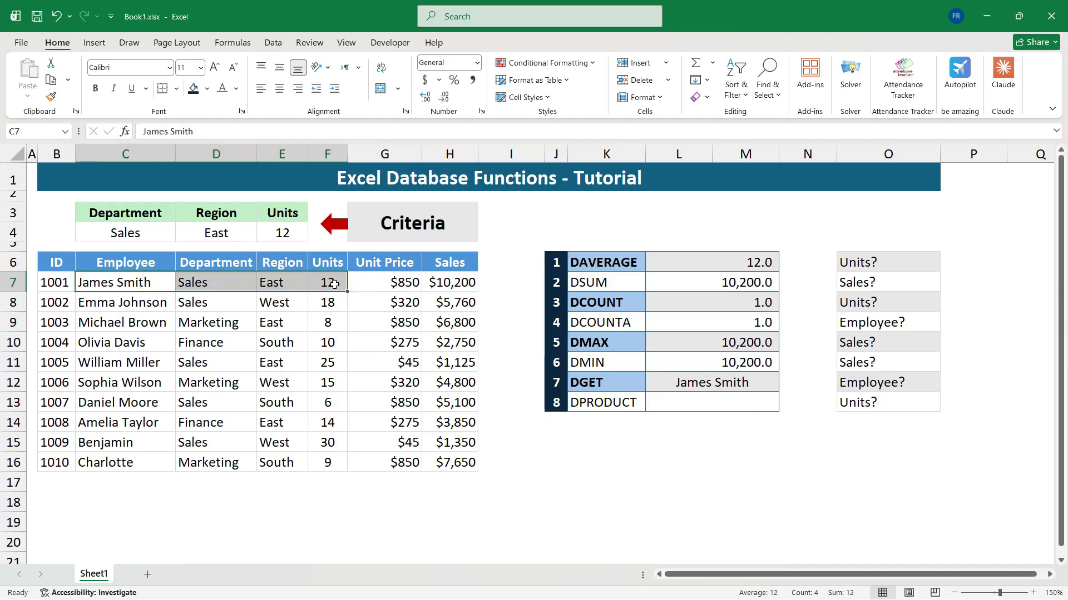
{"action": "left_click", "coordinate": [715, 386]}
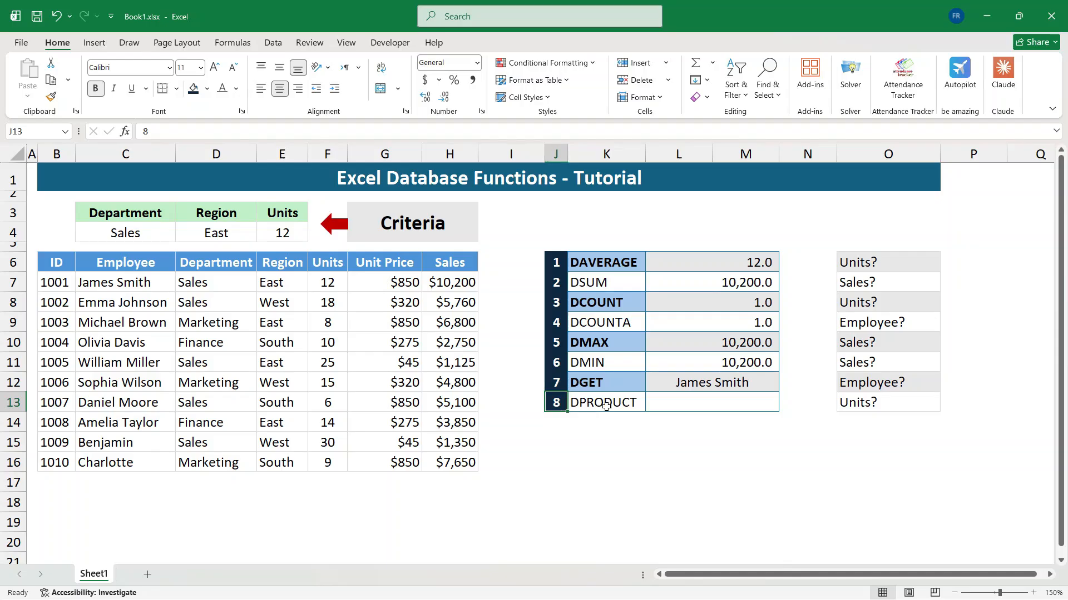
Enter a DPRODUCT formula in L13 for the "Units" field, with B6:H16 as the database and C3:E4 as the criteria
{"action": "left_click", "coordinate": [606, 402]}
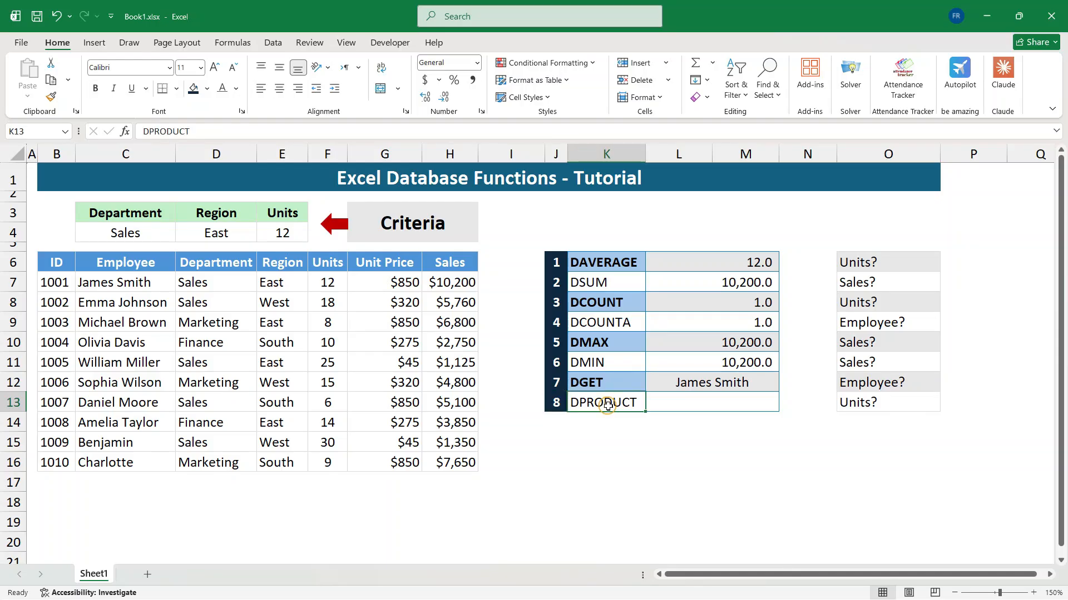
{"action": "left_click", "coordinate": [690, 407]}
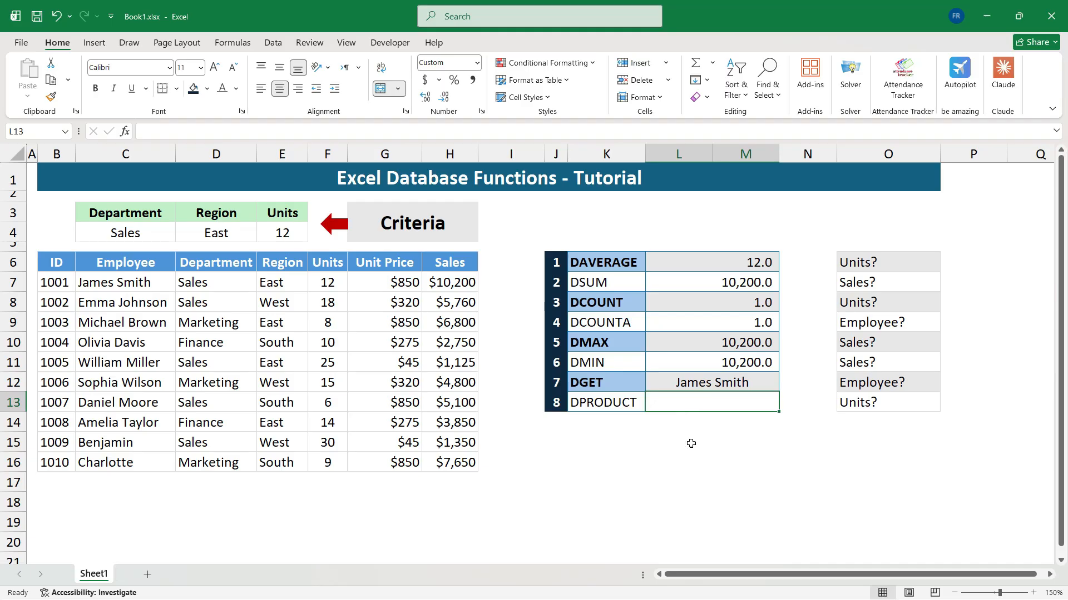
{"action": "type", "text": "="}
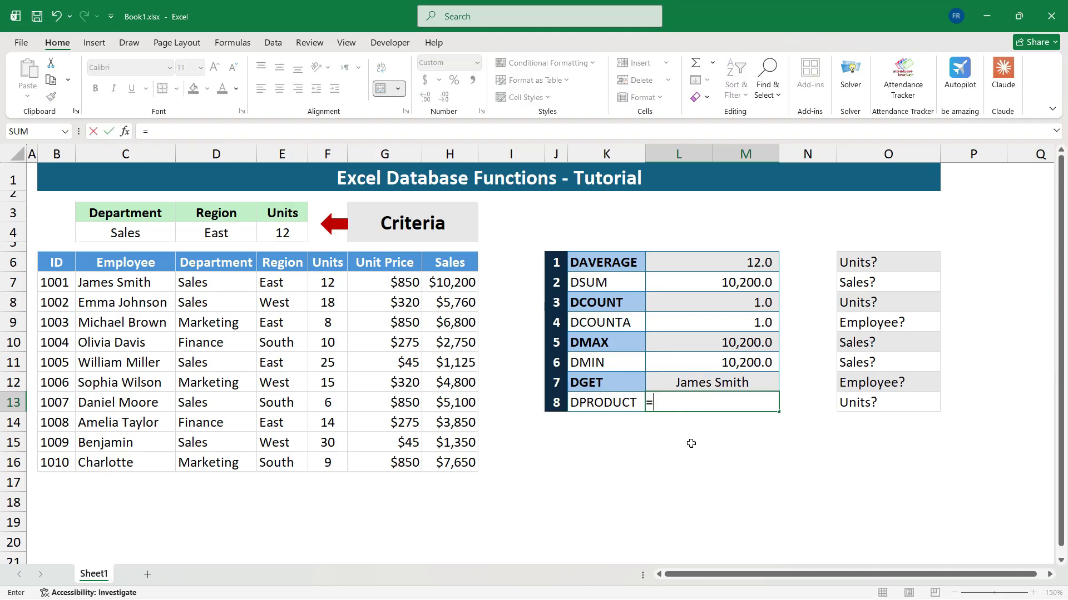
{"action": "type", "text": "DPRODU"}
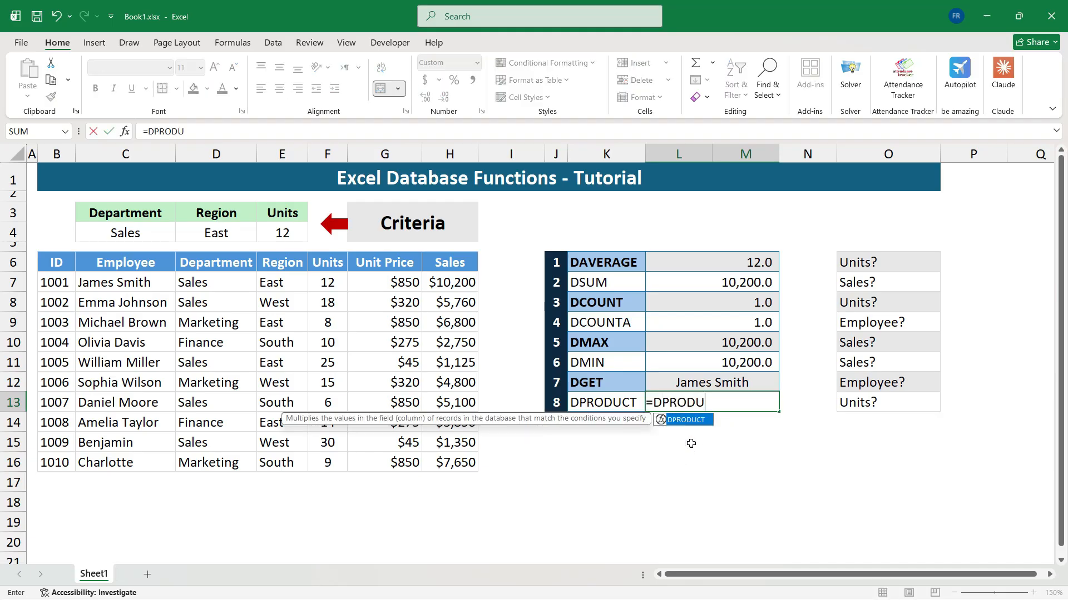
{"action": "type", "text": "CT("}
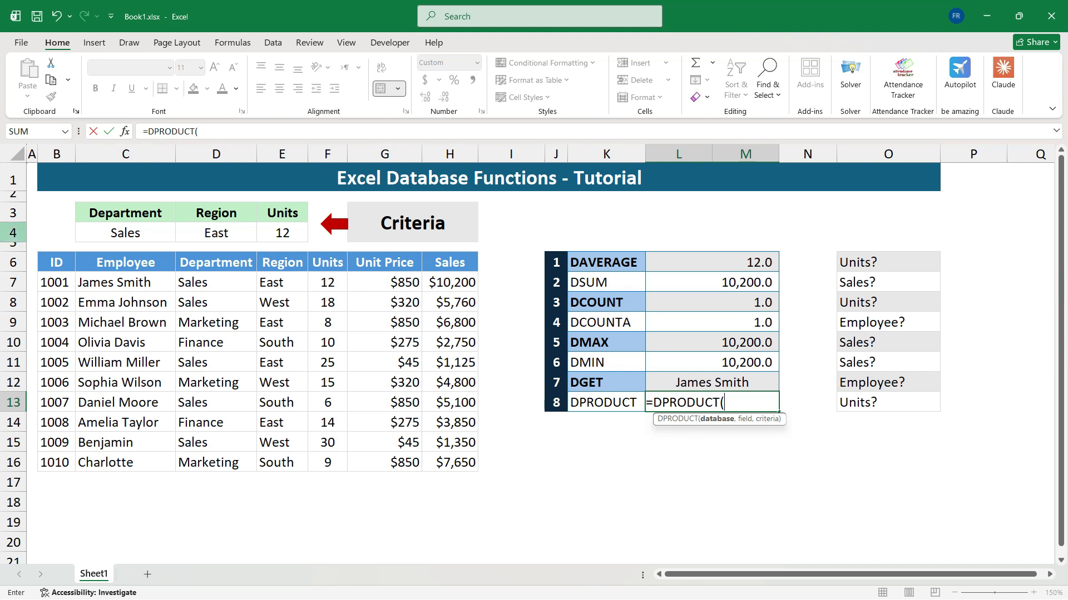
{"action": "left_click_drag", "start_coordinate": [69, 265], "coordinate": [434, 458]}
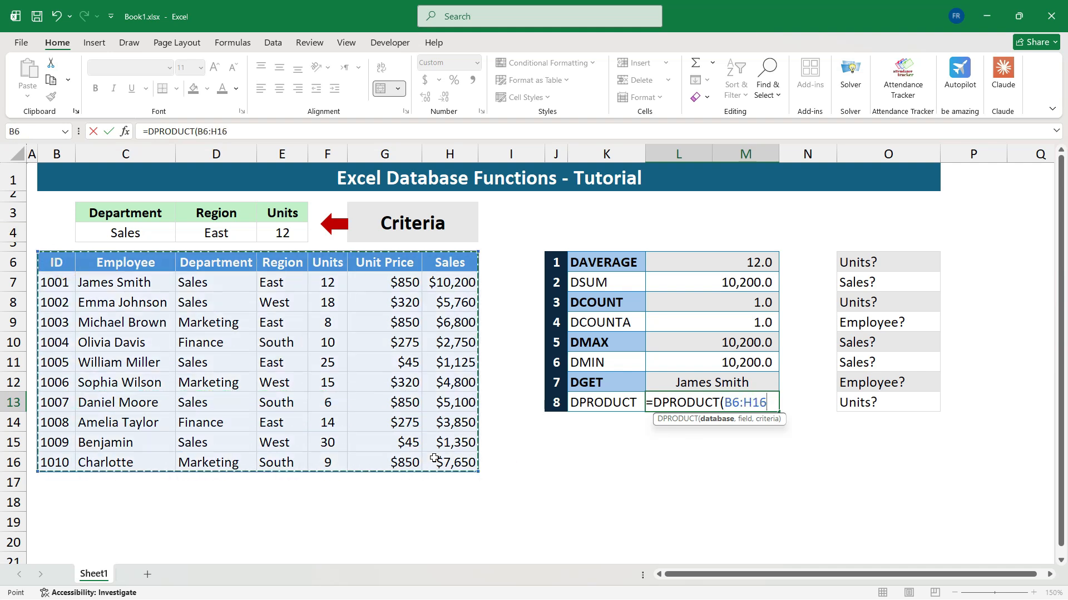
{"action": "type", "text": ","}
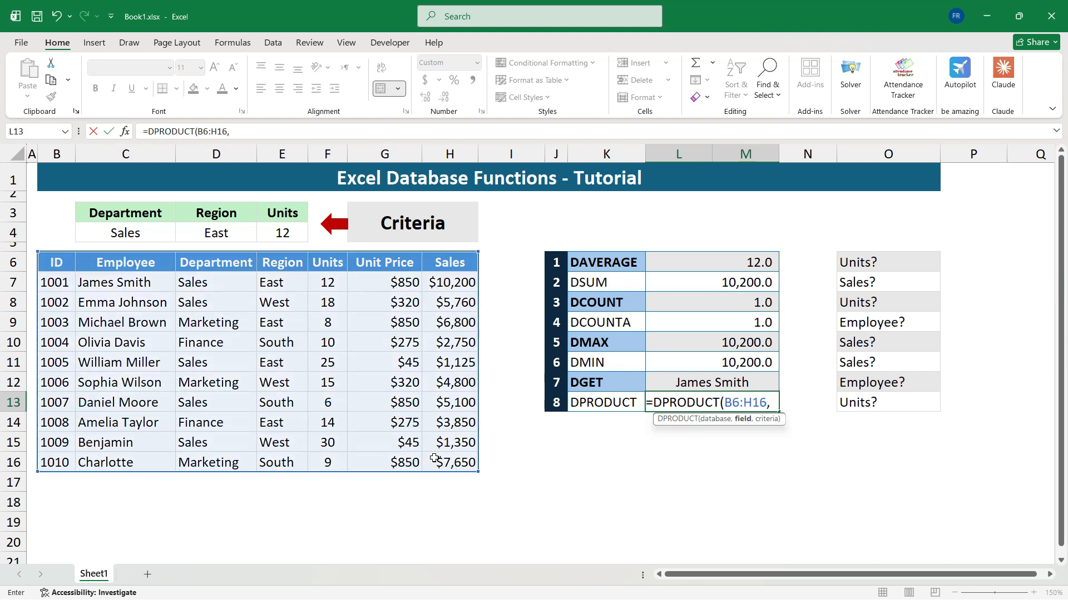
{"action": "type", "text": "\"Units"}
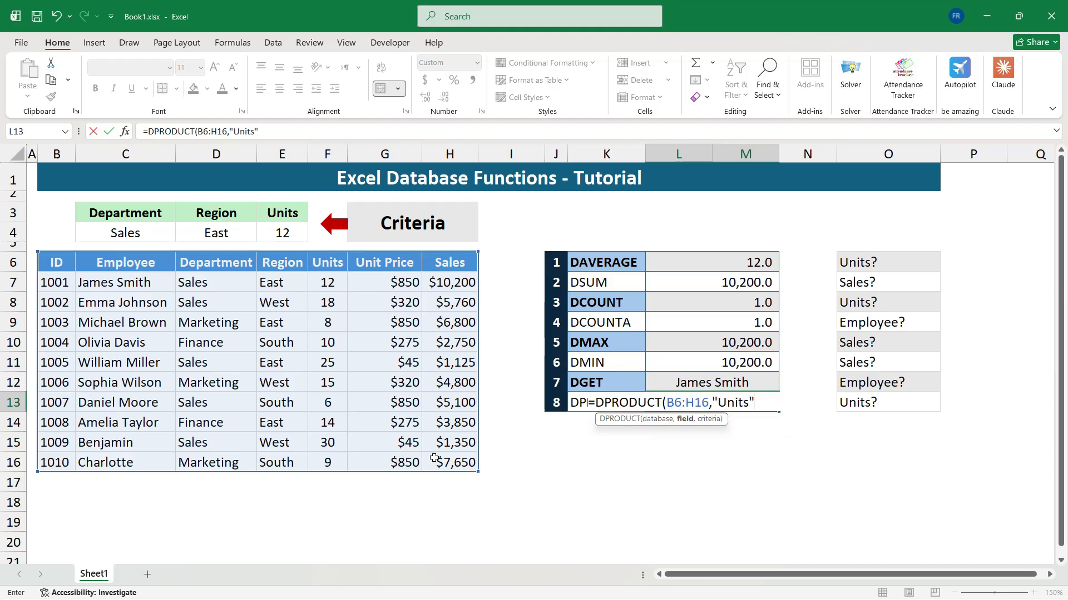
{"action": "type", "text": "\","}
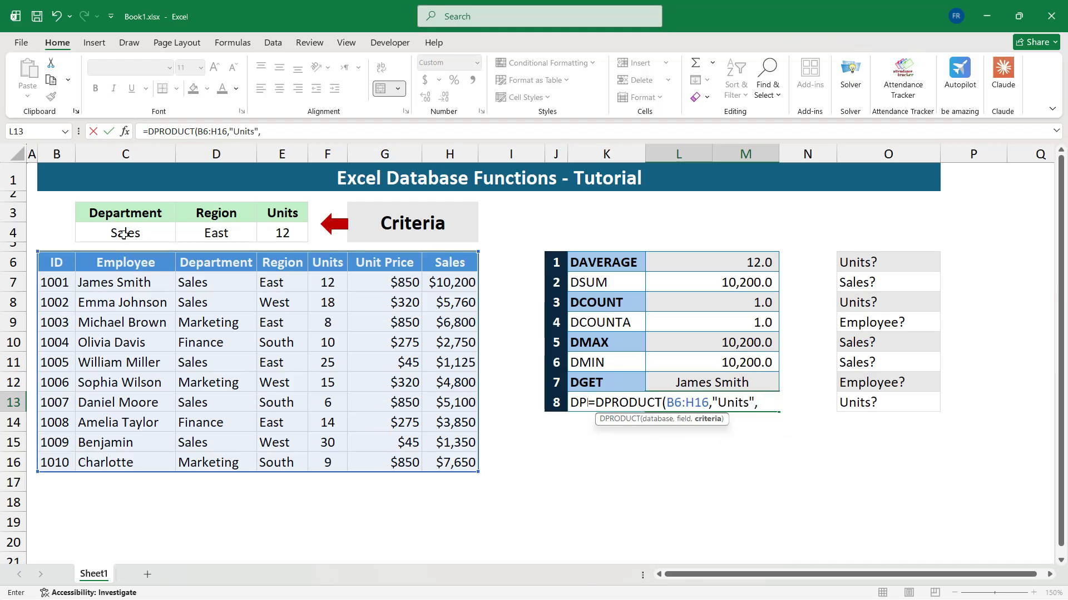
{"action": "left_click", "coordinate": [134, 216]}
{"action": "left_click_drag", "start_coordinate": [134, 216], "coordinate": [281, 233]}
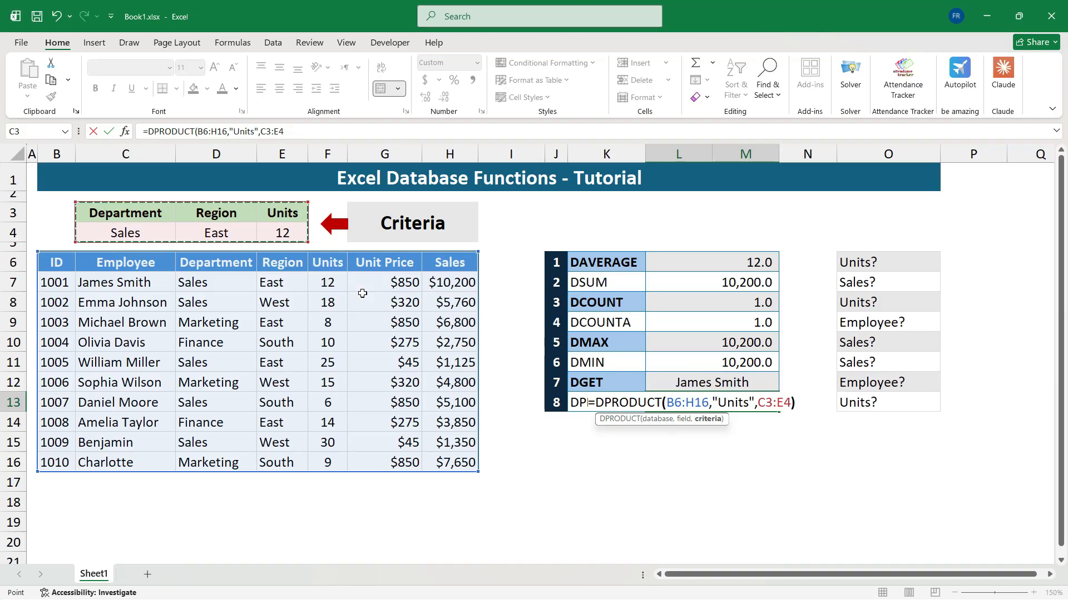
{"action": "type", "text": ")"}
{"action": "key", "text": "Return"}
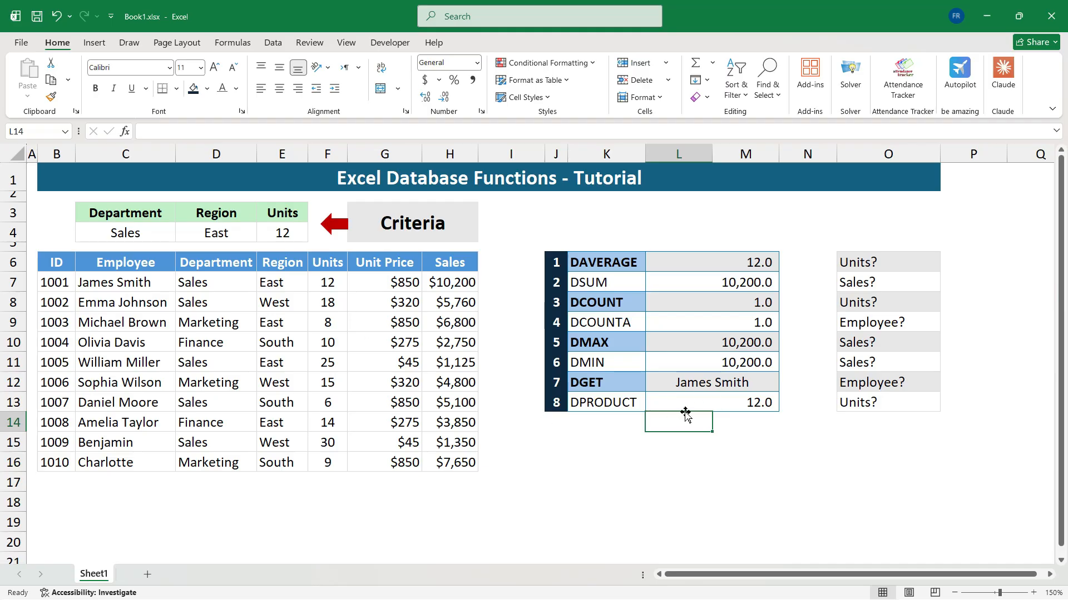
Set the Units criterion in E4 to >10 and select the matching unit values in F7 and F11
{"action": "left_click", "coordinate": [316, 284]}
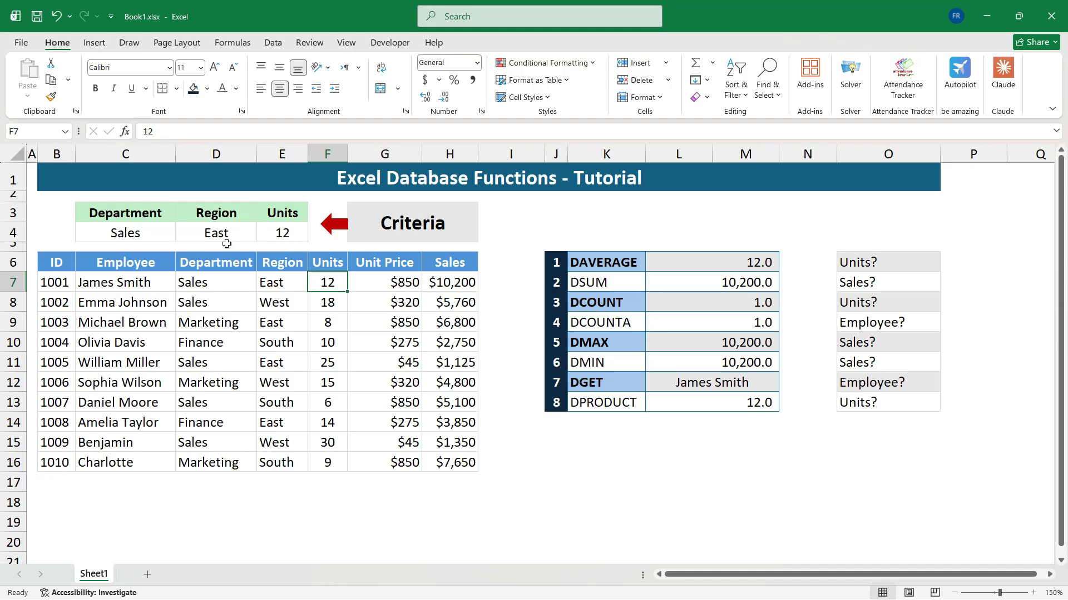
{"action": "left_click", "coordinate": [290, 234]}
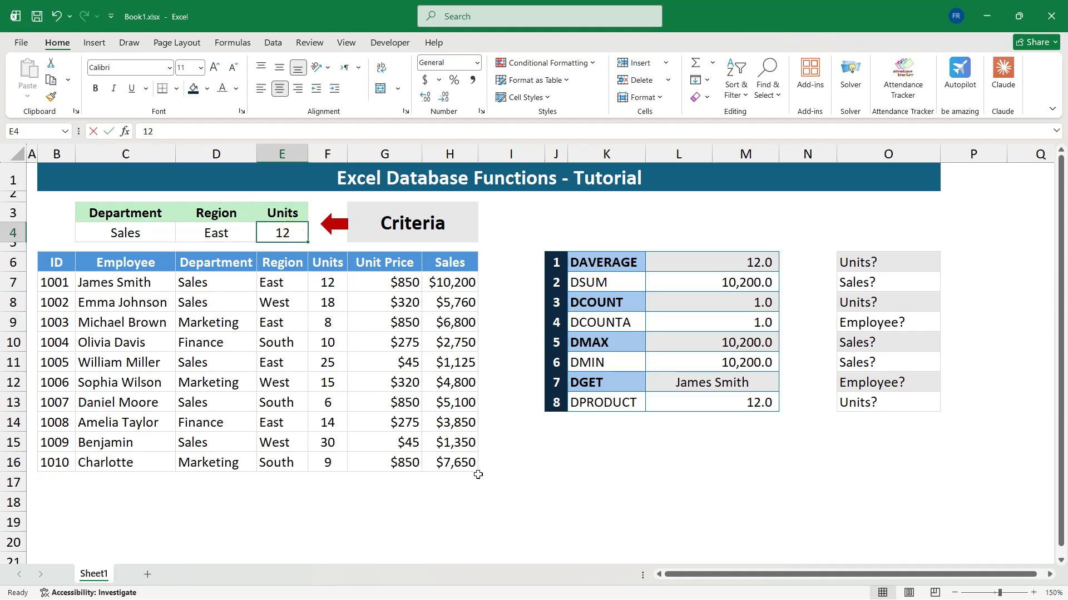
{"action": "type", "text": ">10"}
{"action": "key", "text": "Return"}
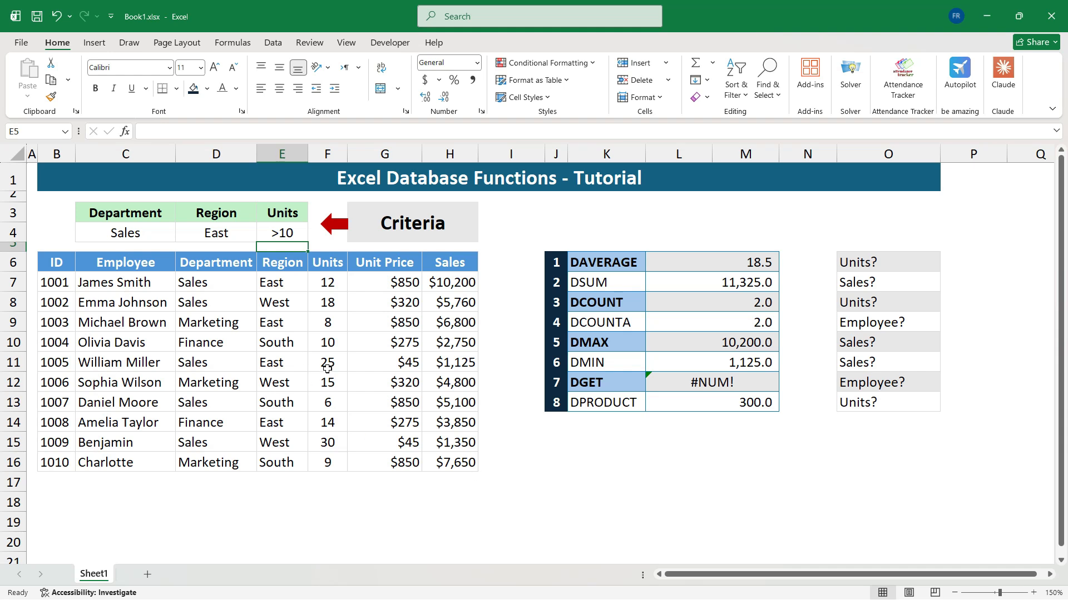
{"action": "left_click", "coordinate": [325, 287]}
{"action": "left_click", "coordinate": [321, 364], "text": "ctrl"}
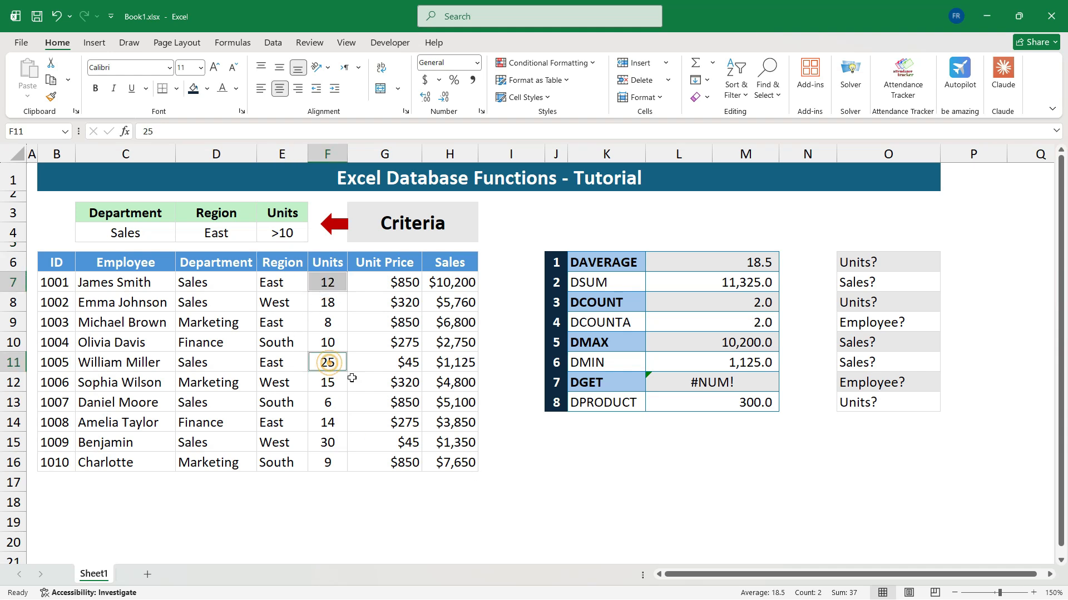
{"action": "left_click", "coordinate": [722, 424]}
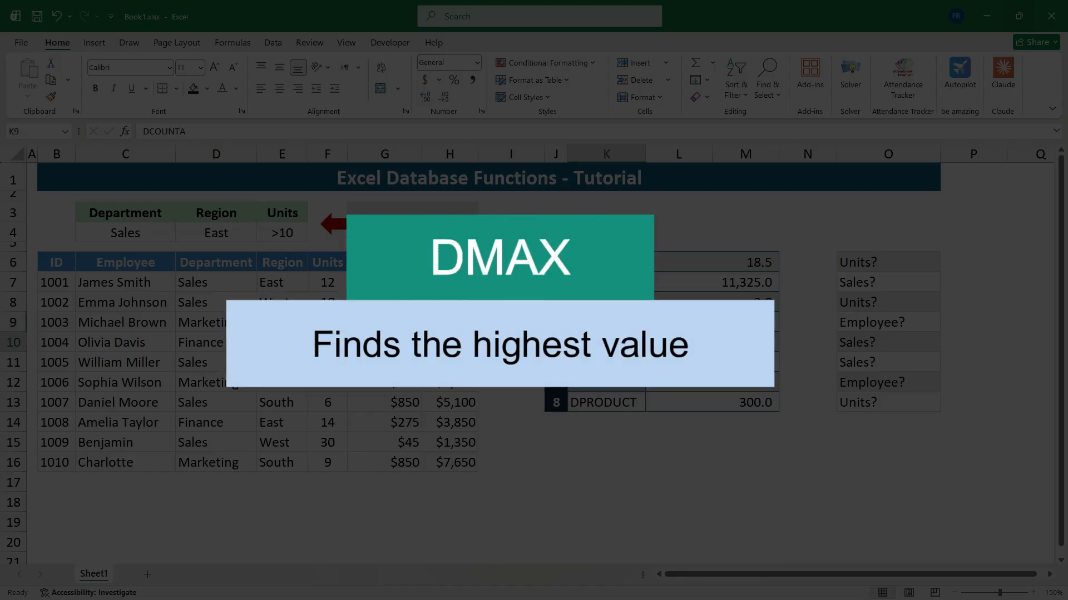
{"action": "left_click", "coordinate": [606, 342]}
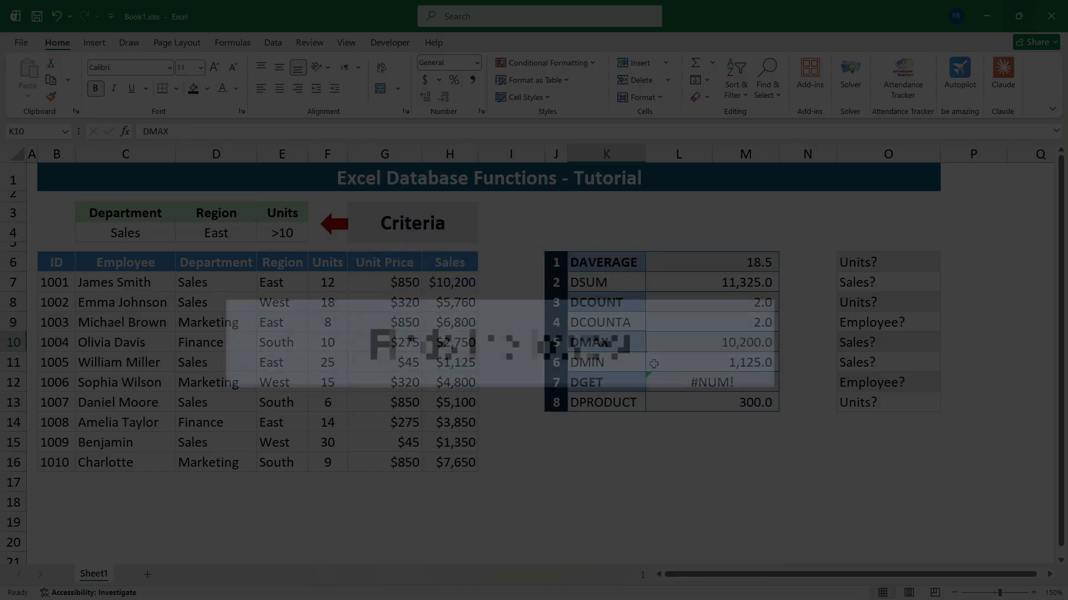
{"action": "left_click", "coordinate": [634, 364]}
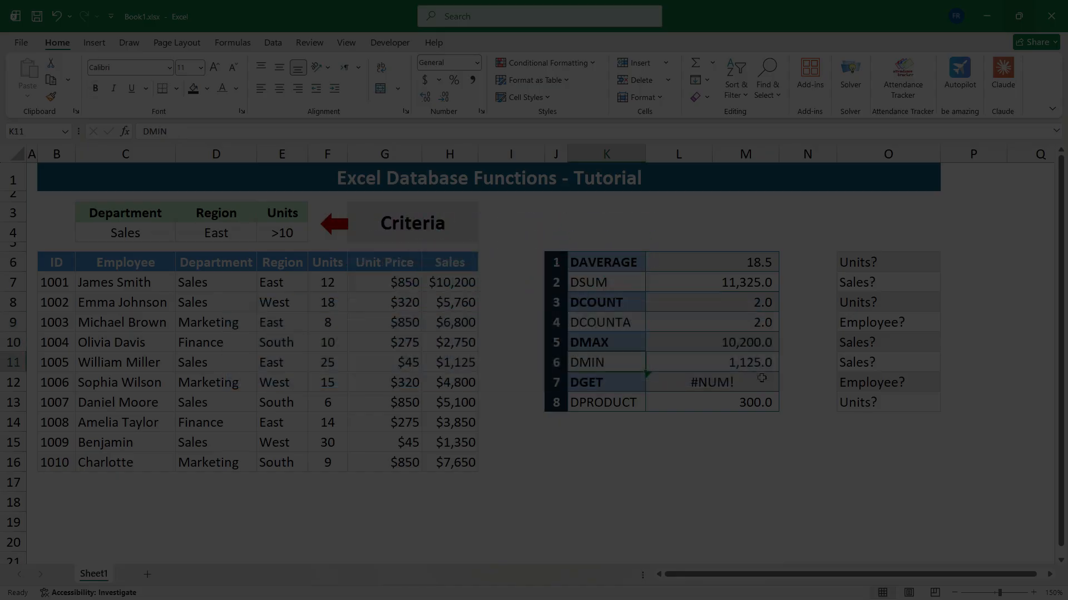
{"action": "left_click", "coordinate": [635, 387]}
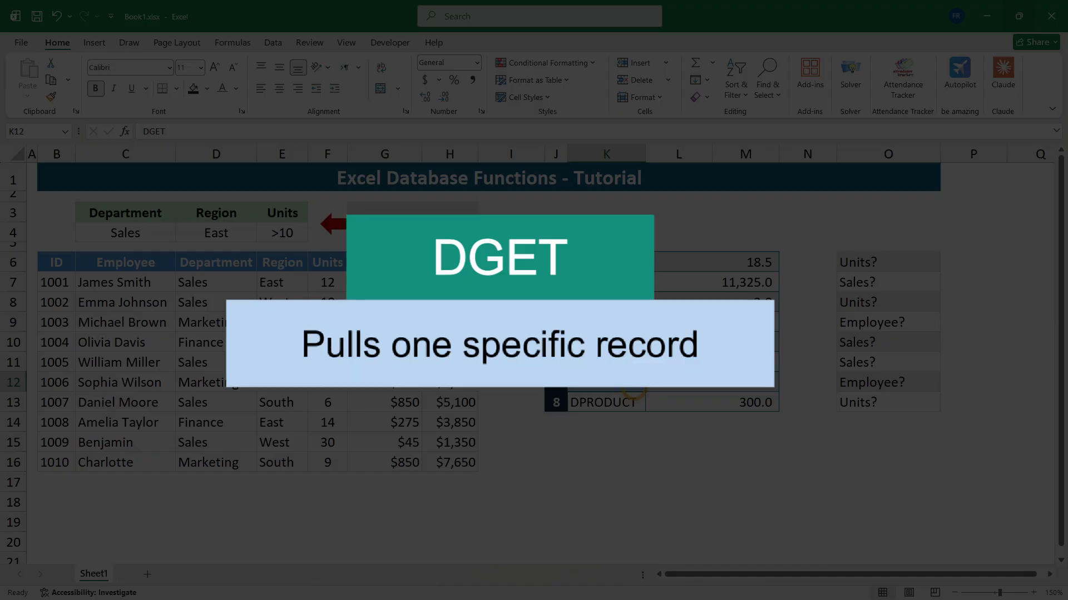
Set the Units criterion in E4 to >5
{"action": "left_click", "coordinate": [637, 405]}
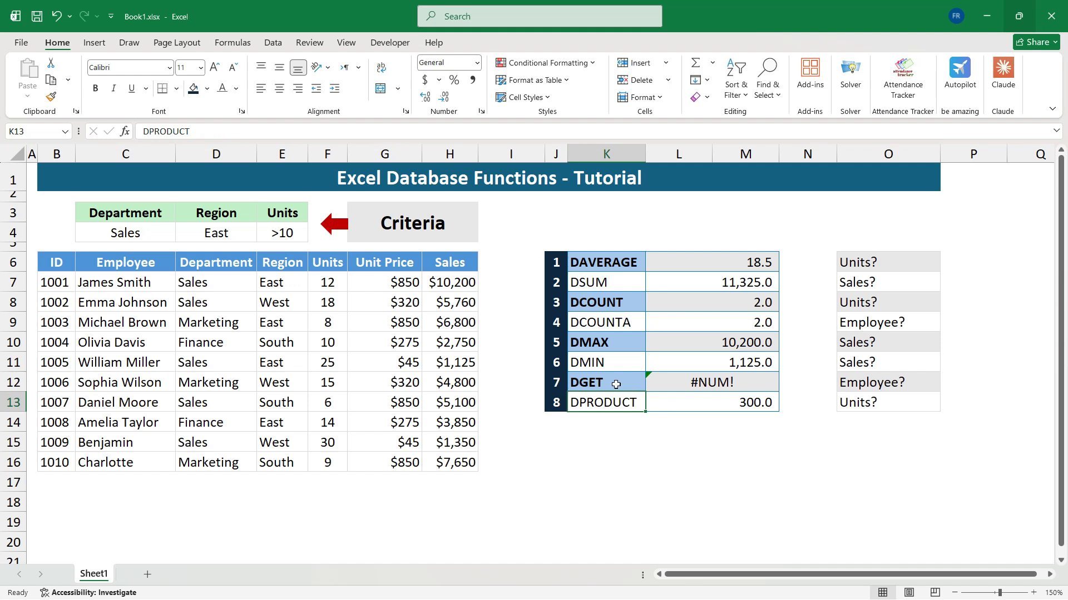
{"action": "left_click", "coordinate": [285, 233]}
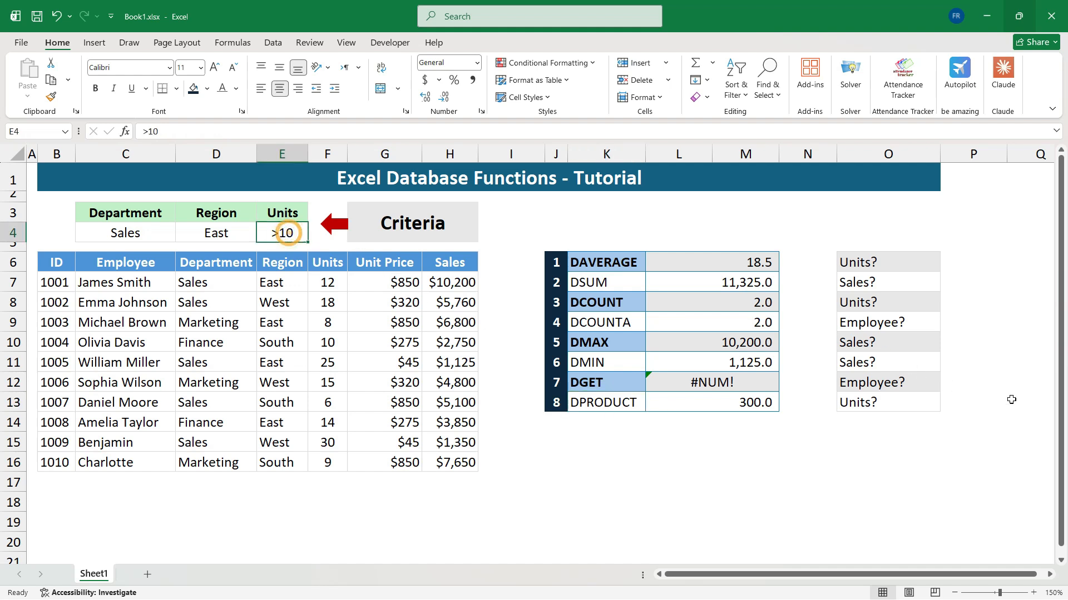
{"action": "type", "text": ">5"}
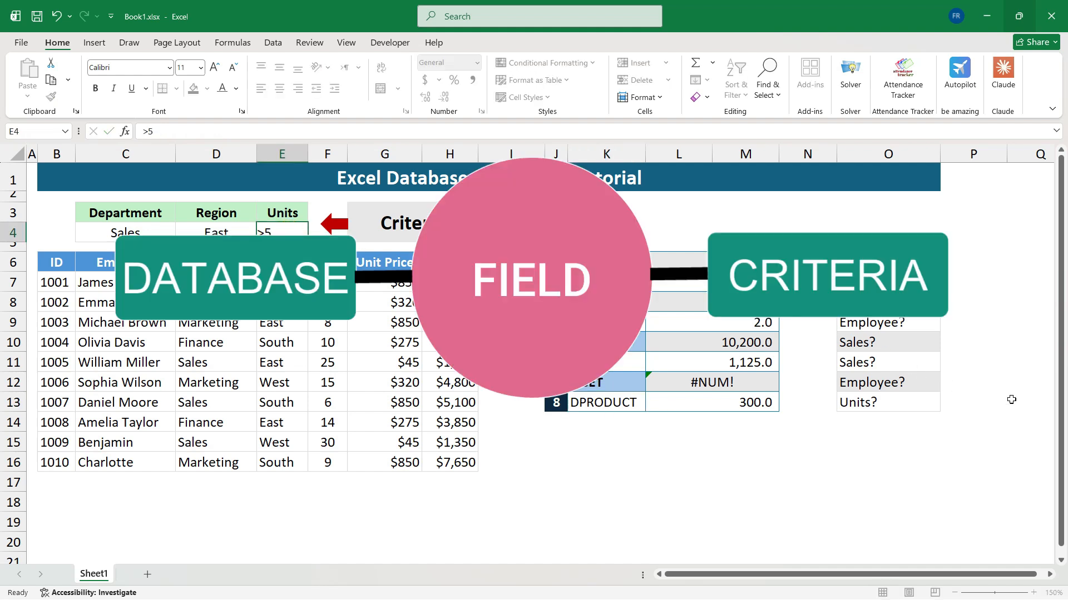
{"action": "key", "text": "Return"}
{"action": "key", "text": "Up"}
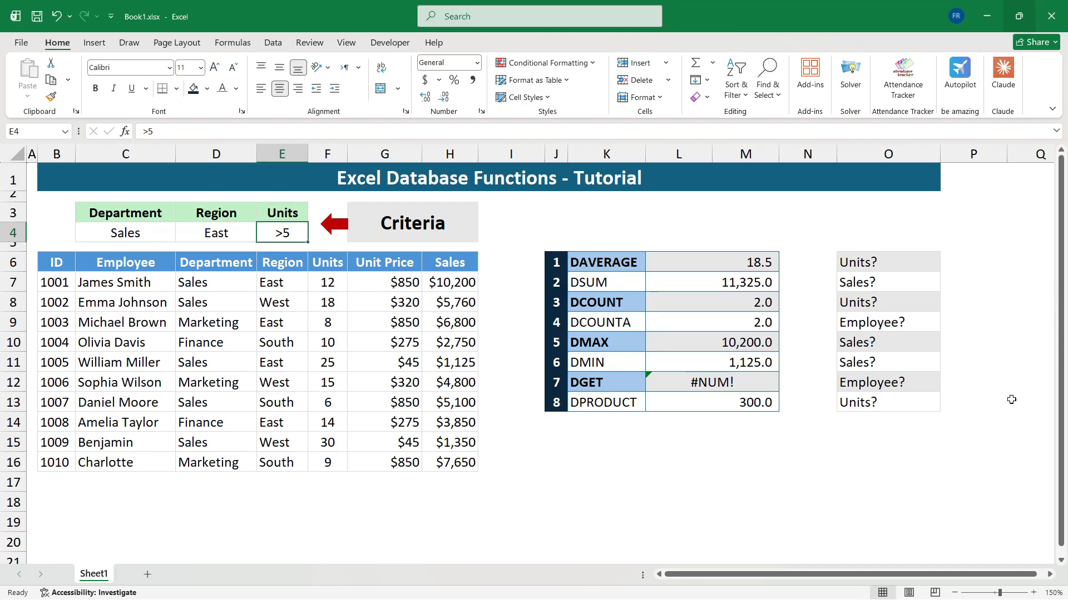
Replace the Department criterion in C4 with Finance
{"action": "key", "text": "Left"}
{"action": "key", "text": "Left"}
{"action": "key", "text": "Right"}
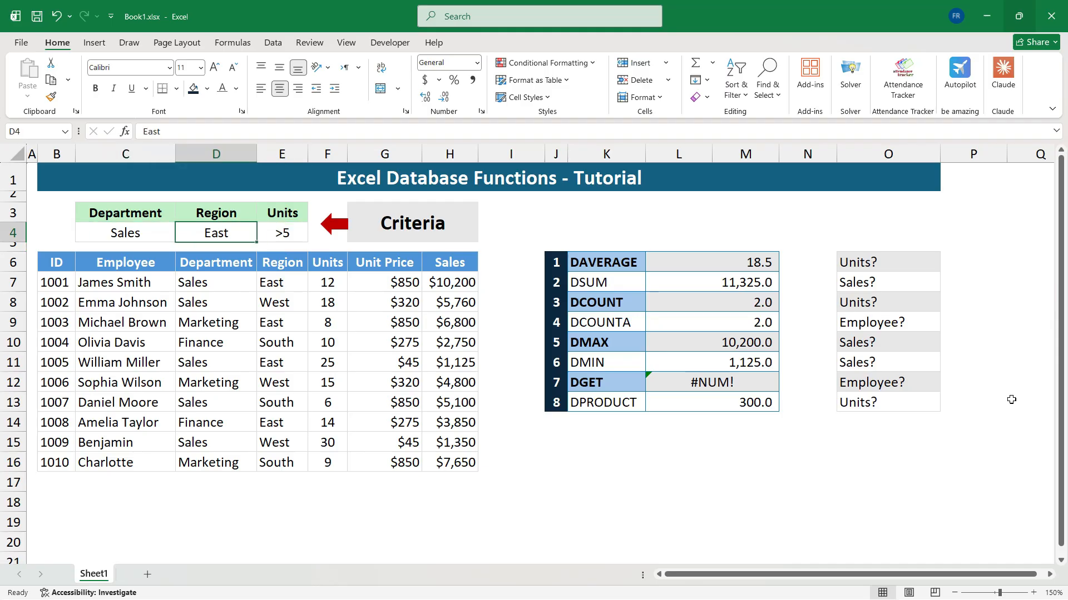
{"action": "key", "text": "Left"}
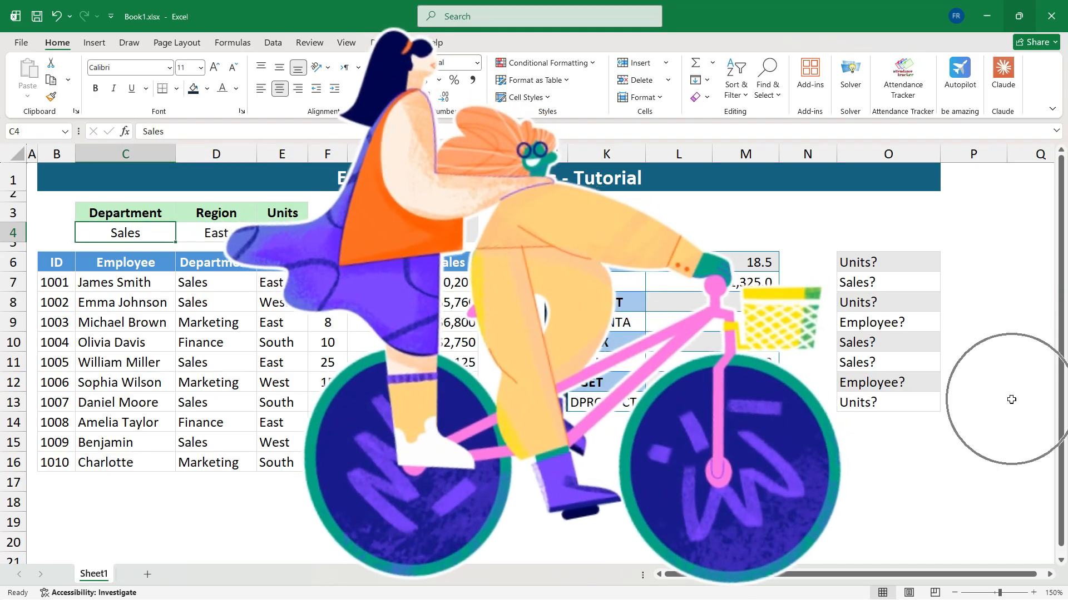
{"action": "key", "text": "F2"}
{"action": "key", "text": "BackSpace"}
{"action": "key", "text": "BackSpace"}
{"action": "key", "text": "BackSpace"}
{"action": "key", "text": "BackSpace"}
{"action": "key", "text": "BackSpace"}
{"action": "type", "text": "Finance"}
{"action": "key", "text": "Tab"}
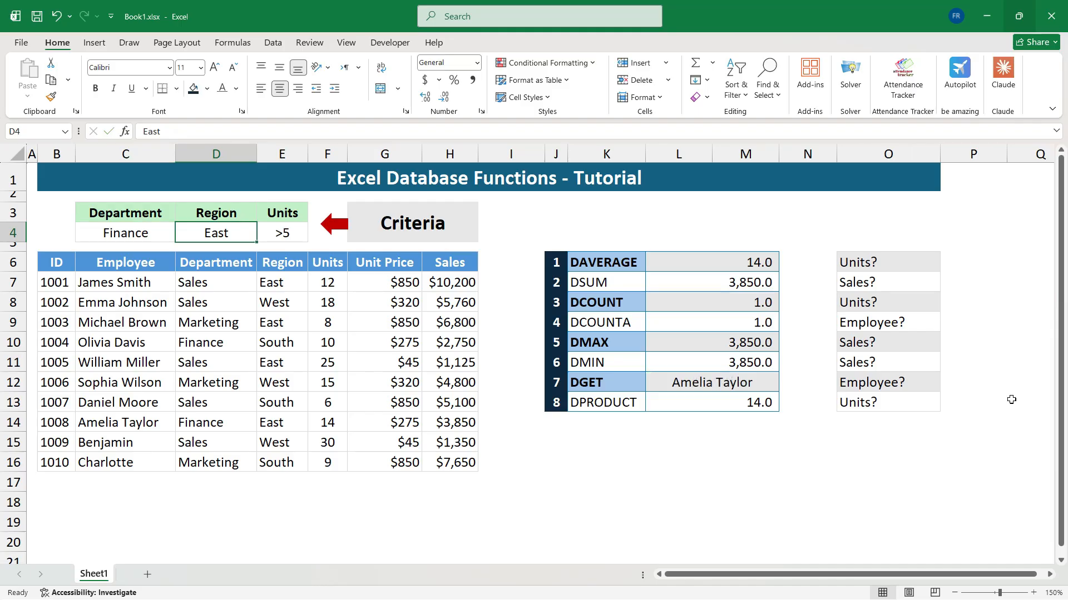